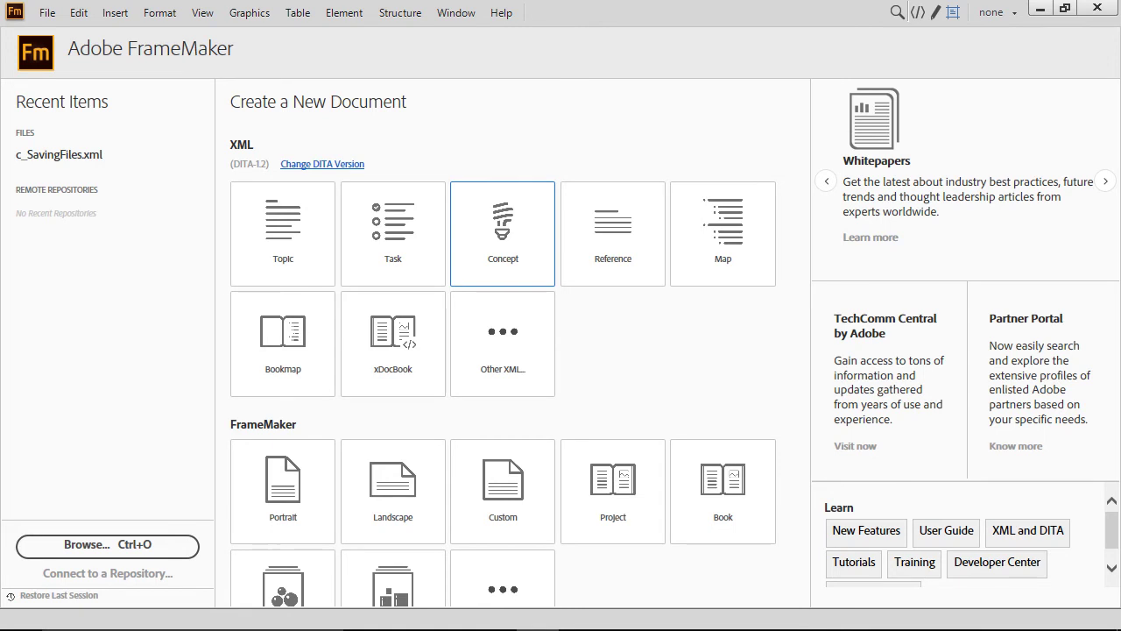
# Step: Open c_SavingFiles.xml from tutorial_04, filtering the file list to All DITA Documents
pyautogui.click(47, 13)
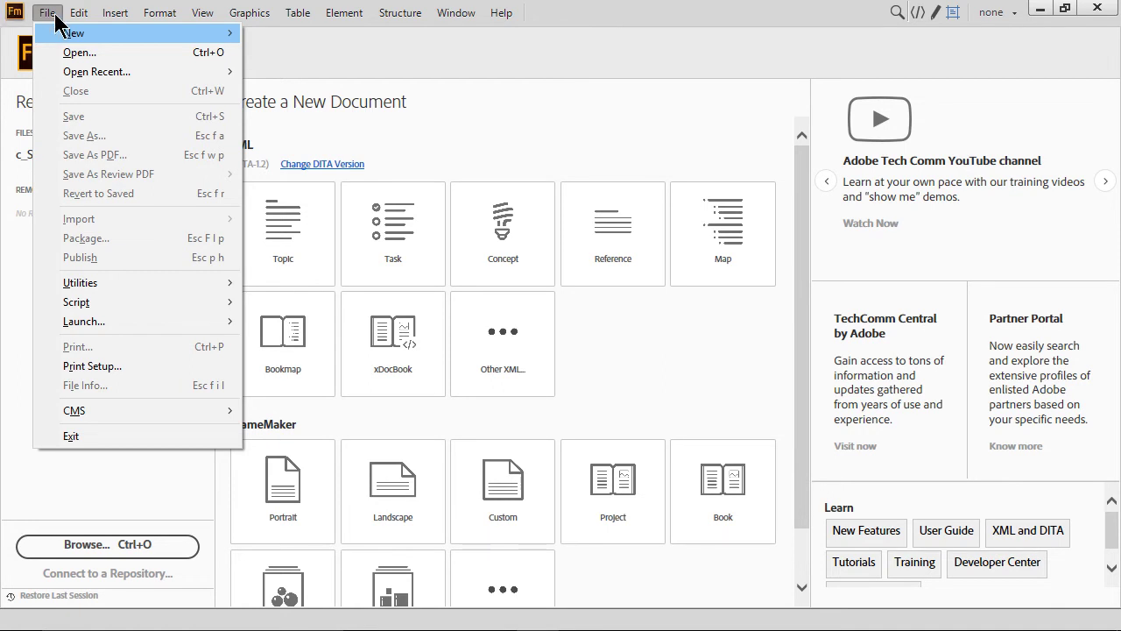
pyautogui.click(77, 51)
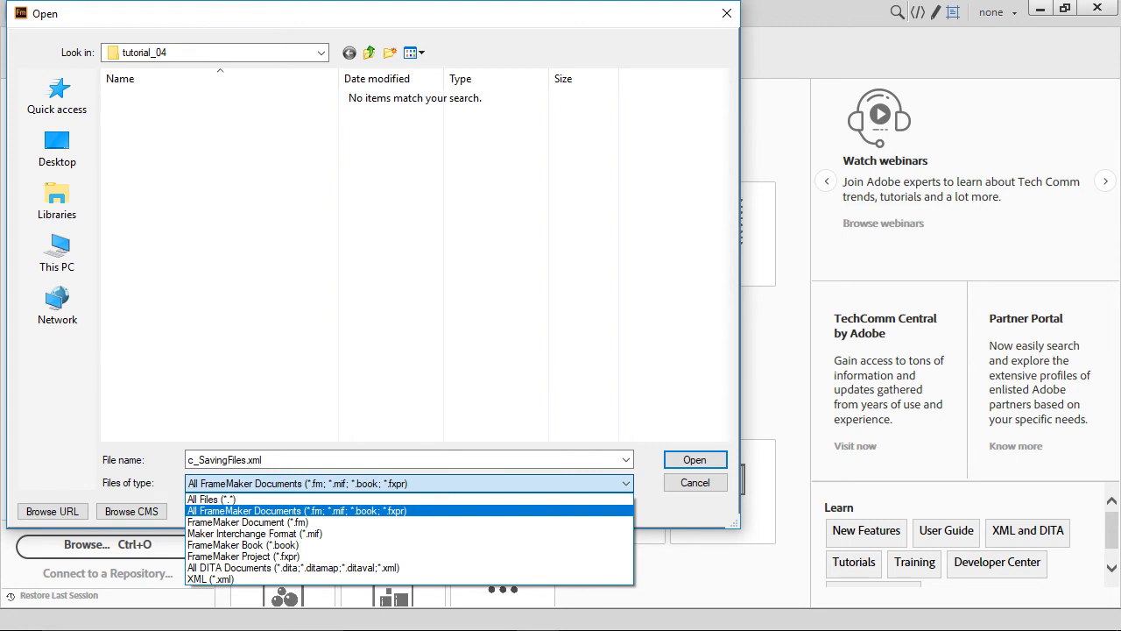
pyautogui.click(293, 567)
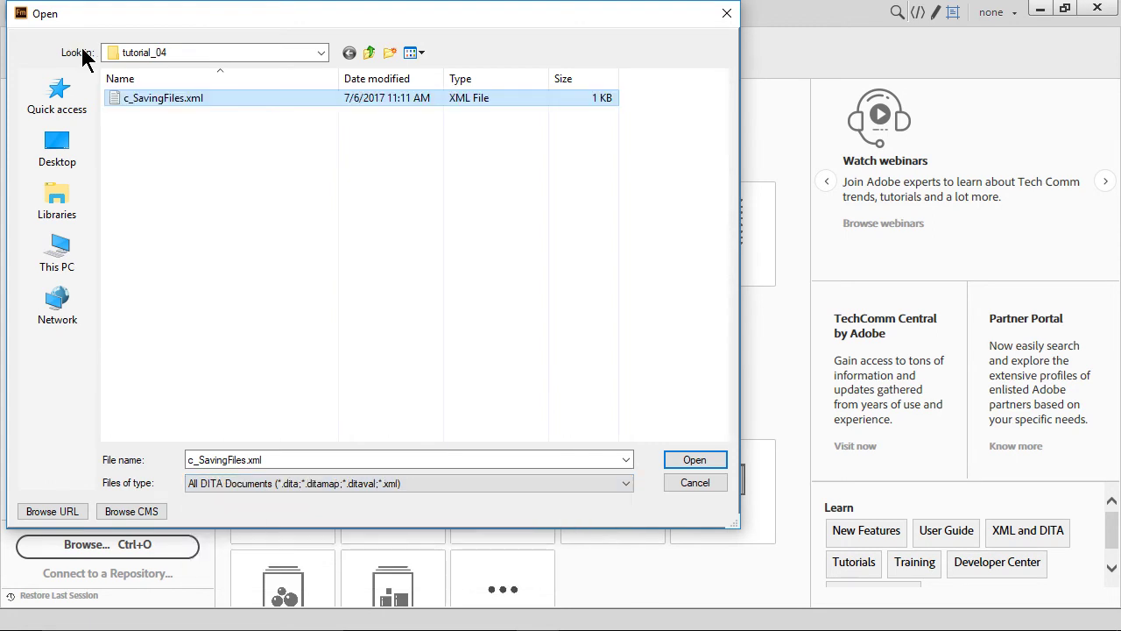
pyautogui.doubleClick(119, 98)
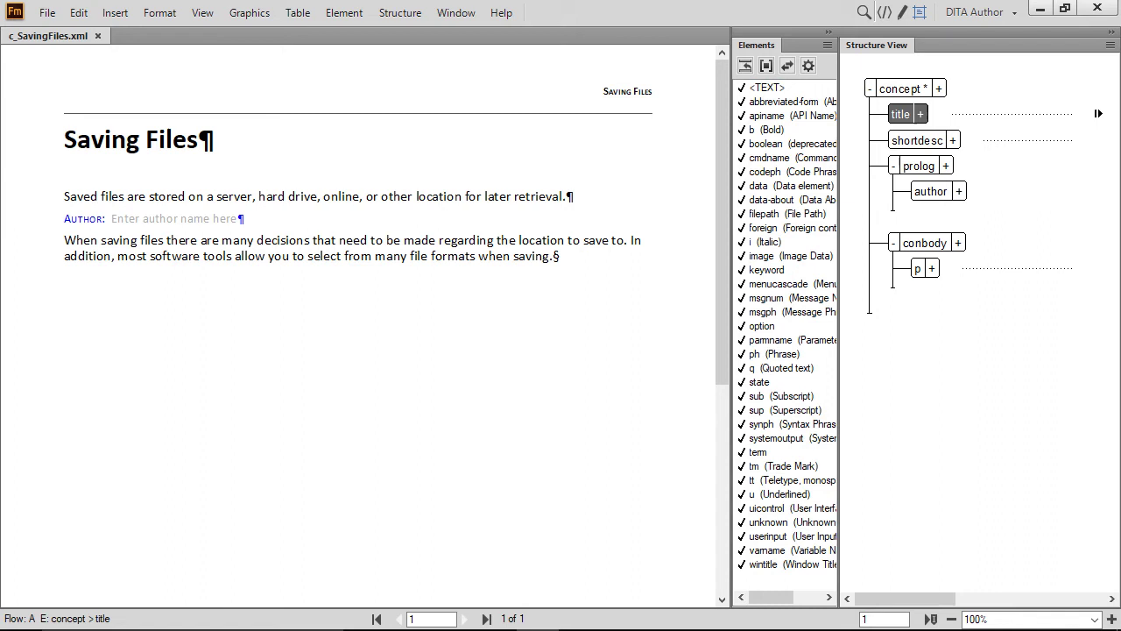
# Step: Save a copy of c_SavingFiles.xml into the tutorial_05 folder with the same name
pyautogui.hotkey('ctrl', 'shift', 's')
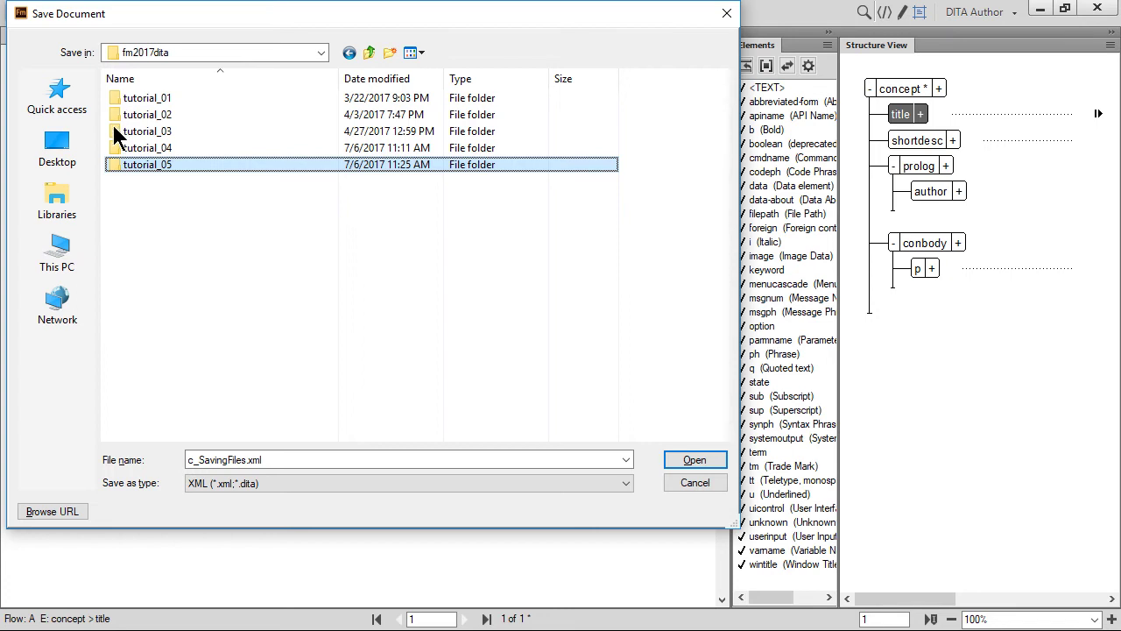
pyautogui.doubleClick(115, 166)
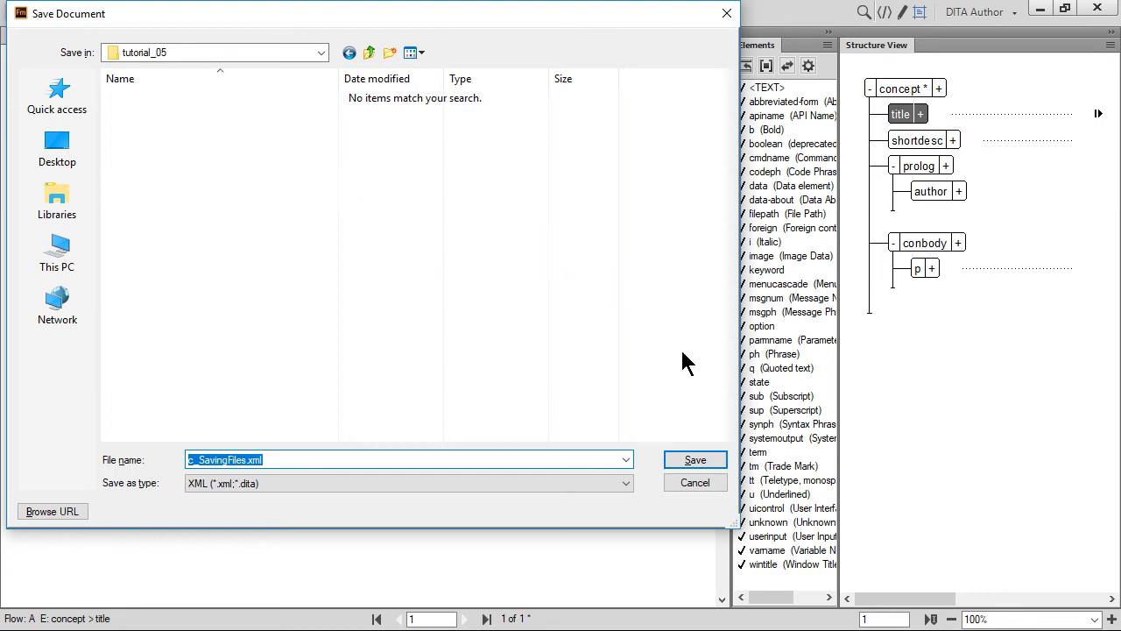
pyautogui.click(696, 461)
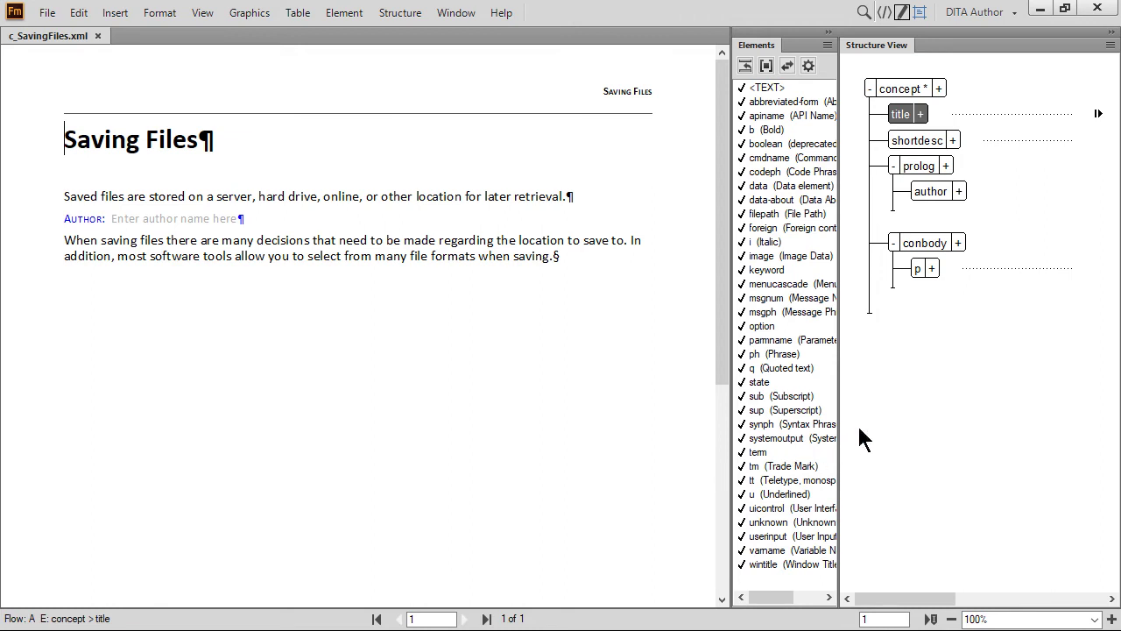
# Step: Replace the prolog's author placeholder with the first author's full name
pyautogui.click(921, 193)
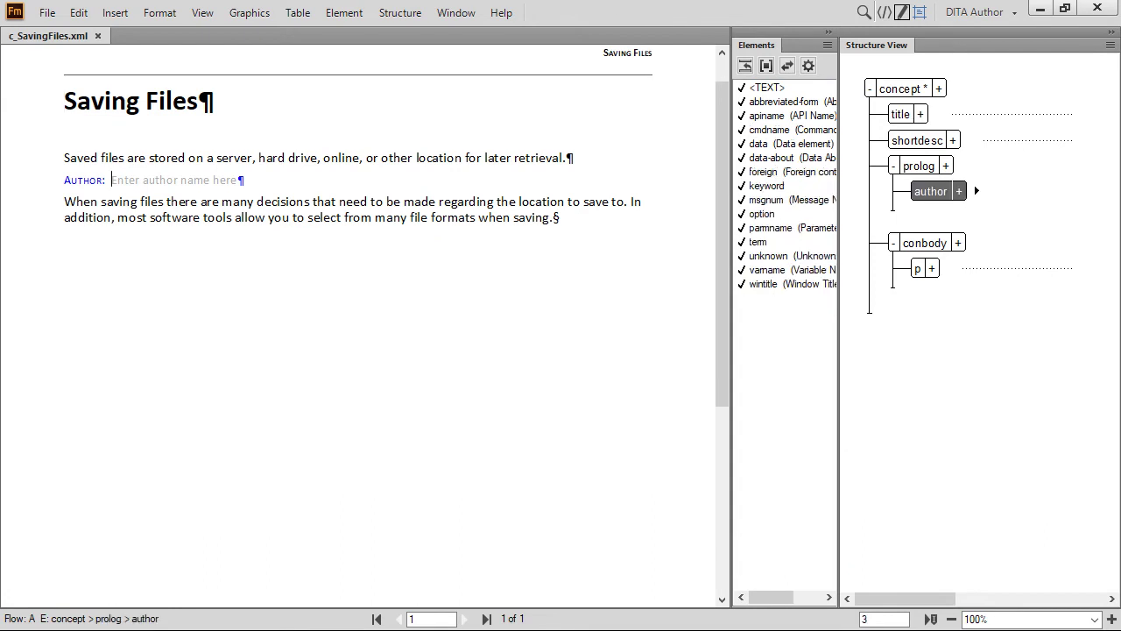
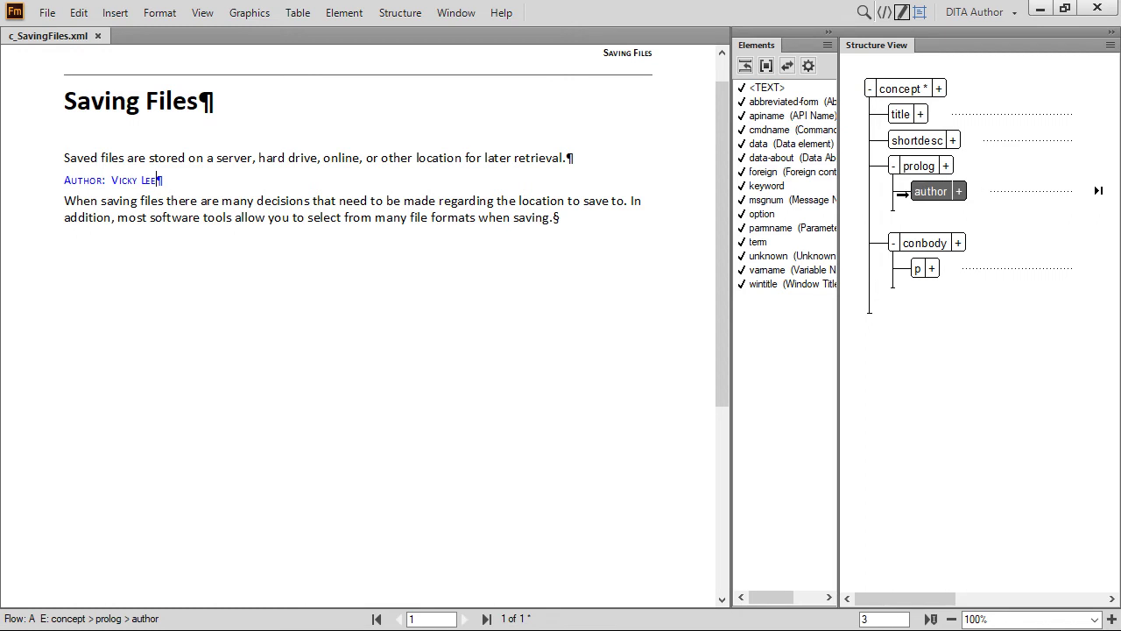
# Step: Insert a second author element under prolog and enter the second author's name
pyautogui.click(893, 203)
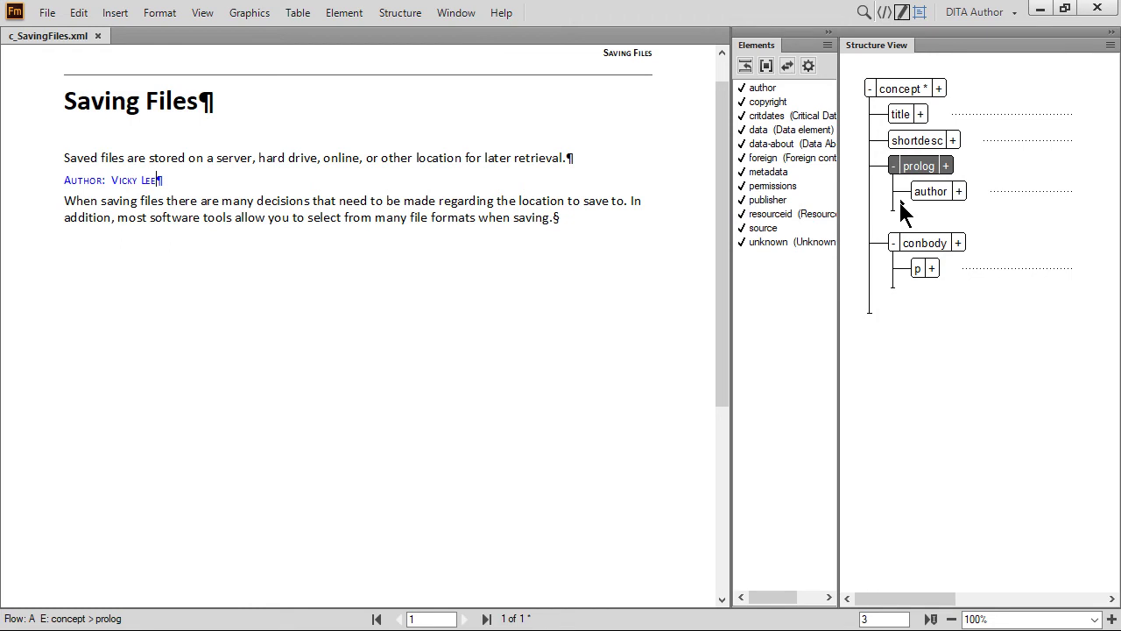
pyautogui.doubleClick(760, 88)
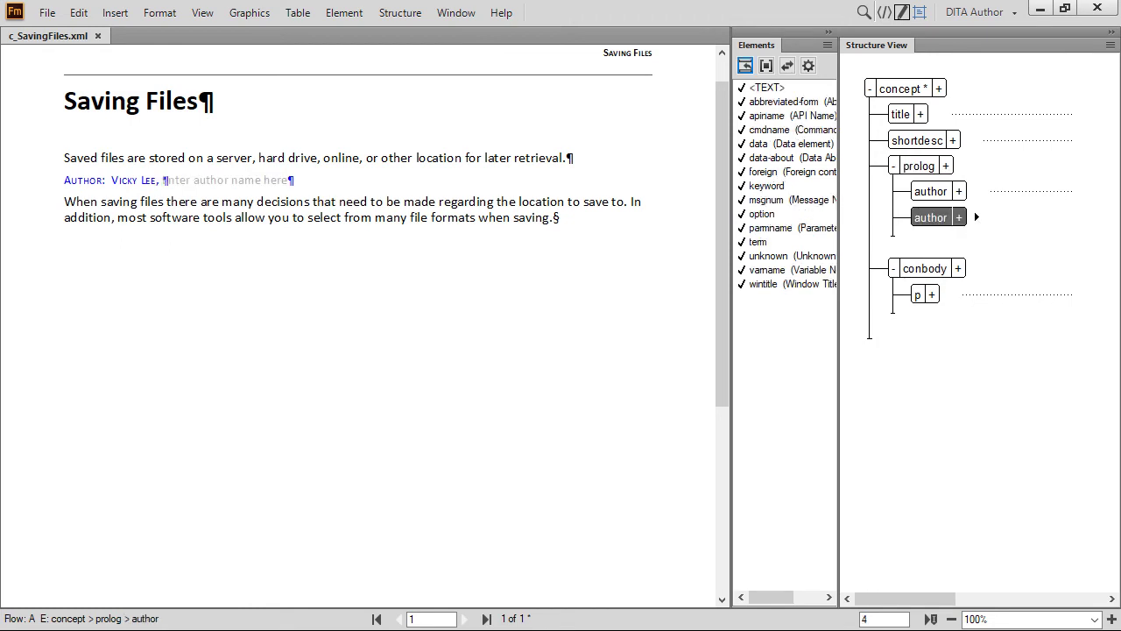
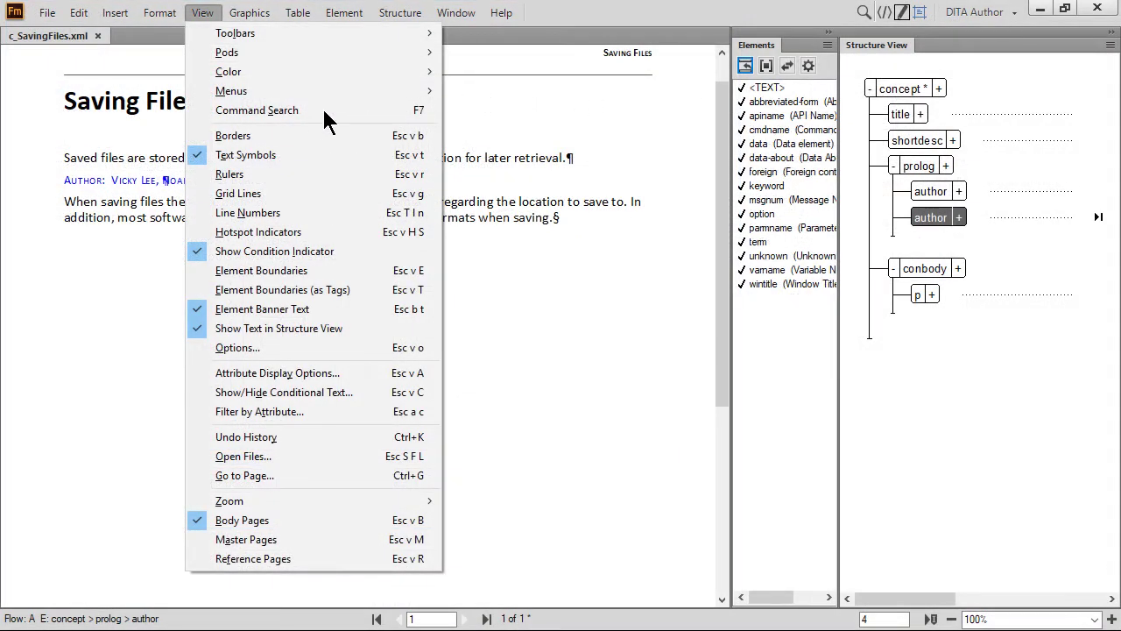
# Step: Turn off Text Symbols in the View menu
pyautogui.click(234, 160)
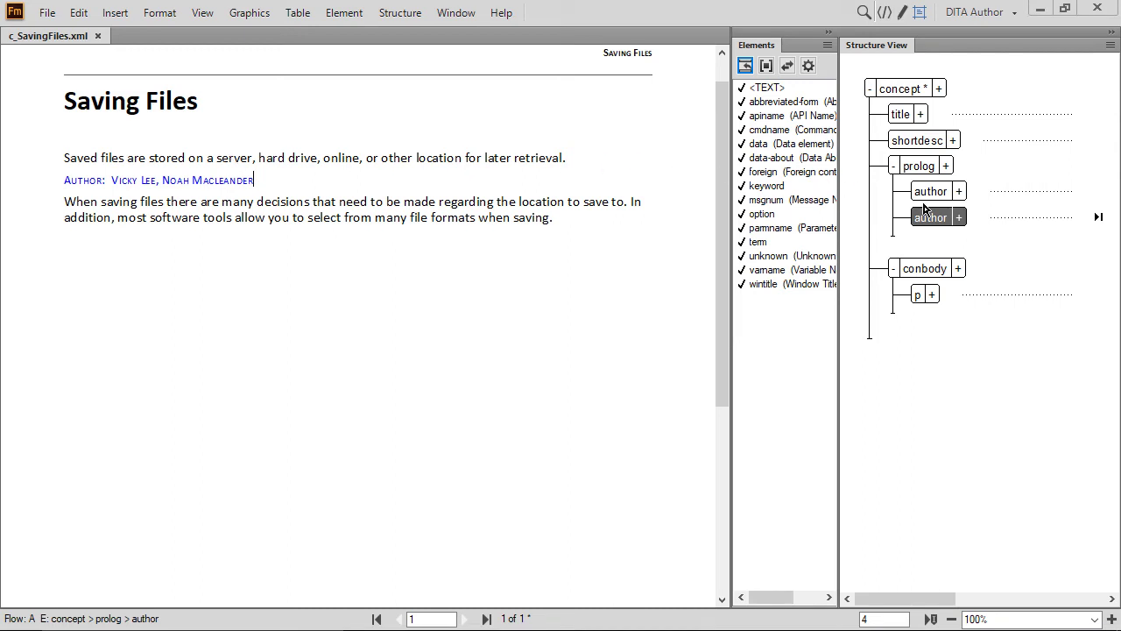
# Step: Move the second author element above the first one under prolog
pyautogui.moveTo(934, 218); pyautogui.dragTo(1012, 173)
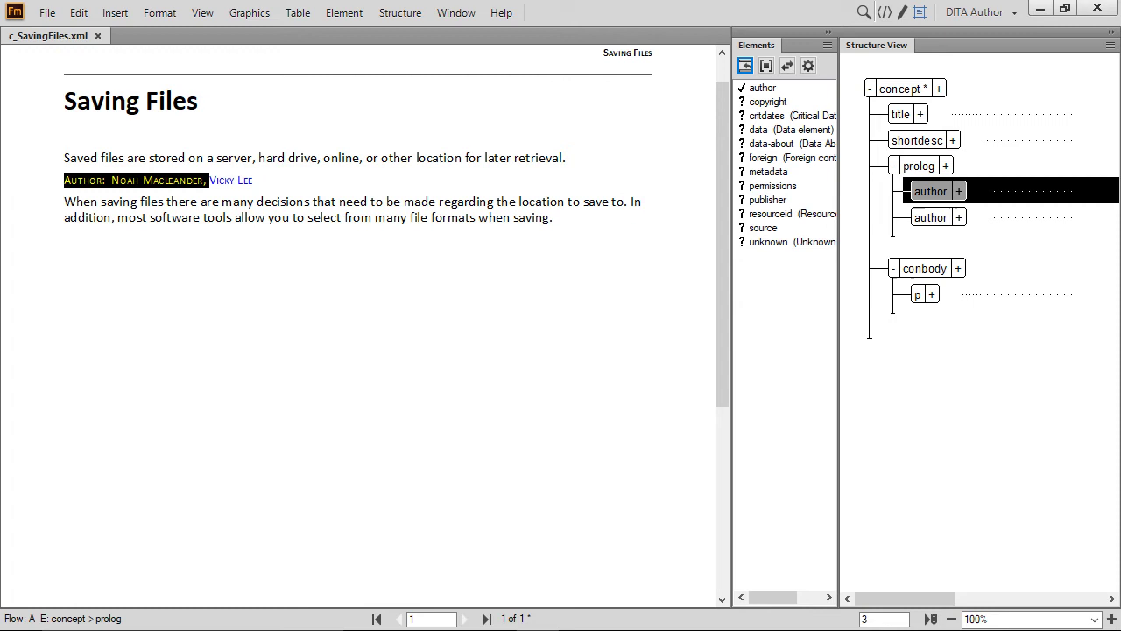
# Step: Insert a metadata element after the last author, containing an empty audience element
pyautogui.click(902, 232)
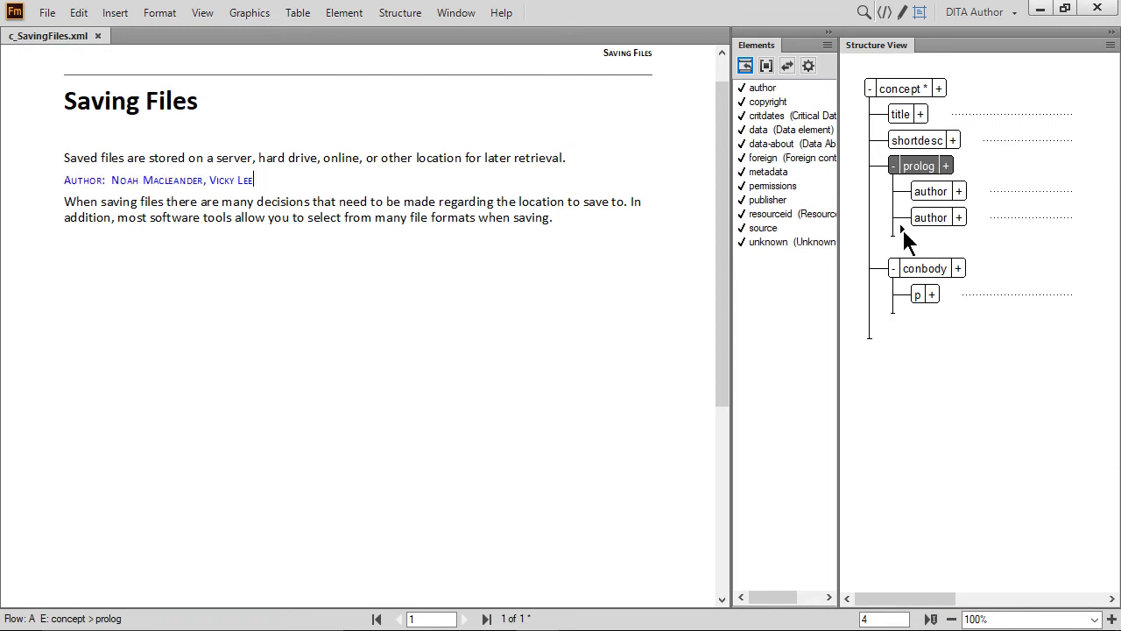
pyautogui.doubleClick(769, 172)
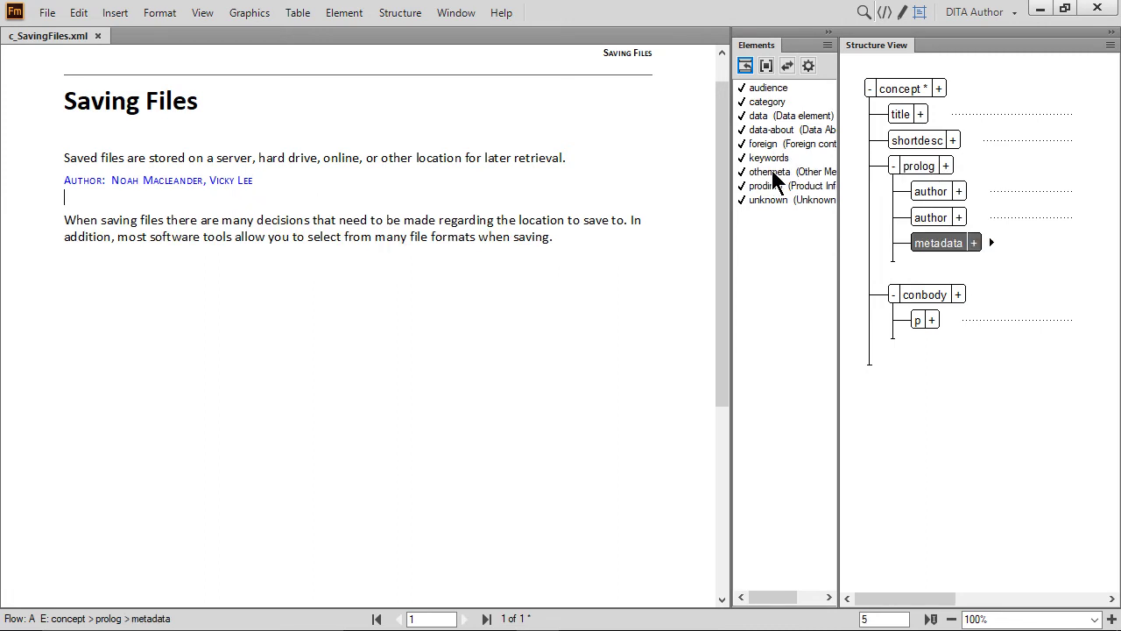
pyautogui.doubleClick(771, 87)
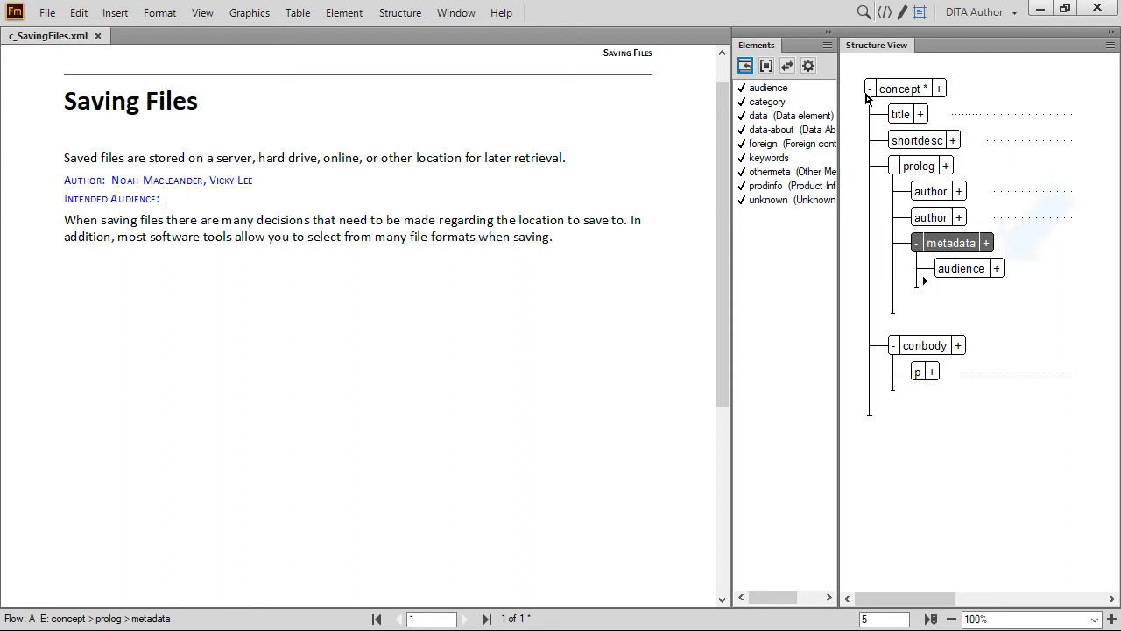
# Step: Expand the audience element's attribute list and widen Structure View to see values
pyautogui.click(997, 268)
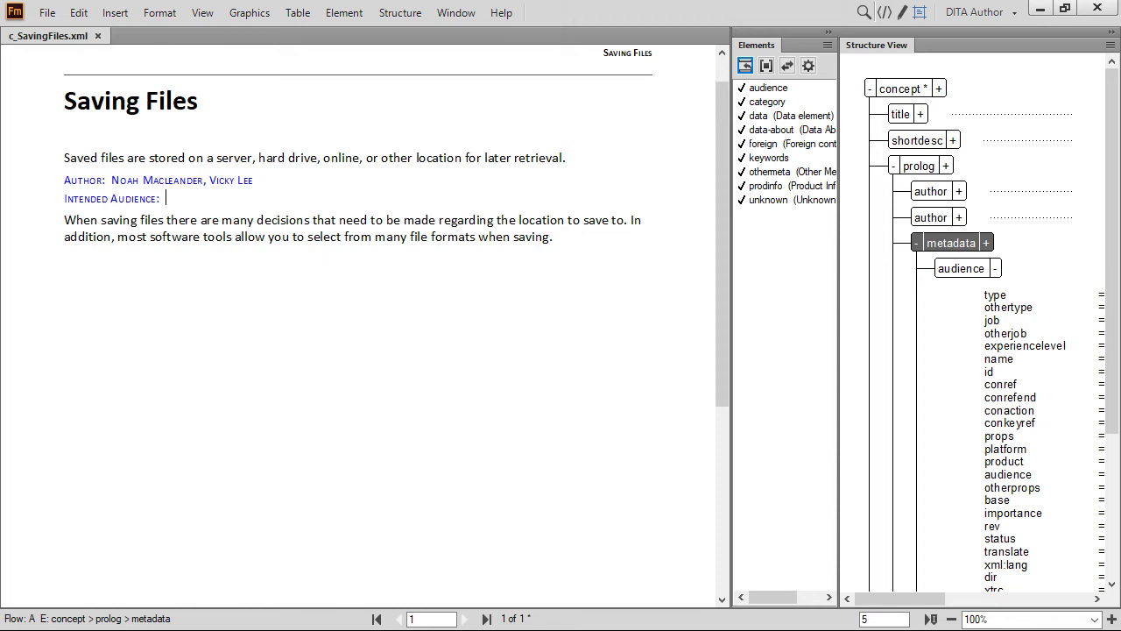
pyautogui.moveTo(838, 385); pyautogui.dragTo(678, 386)
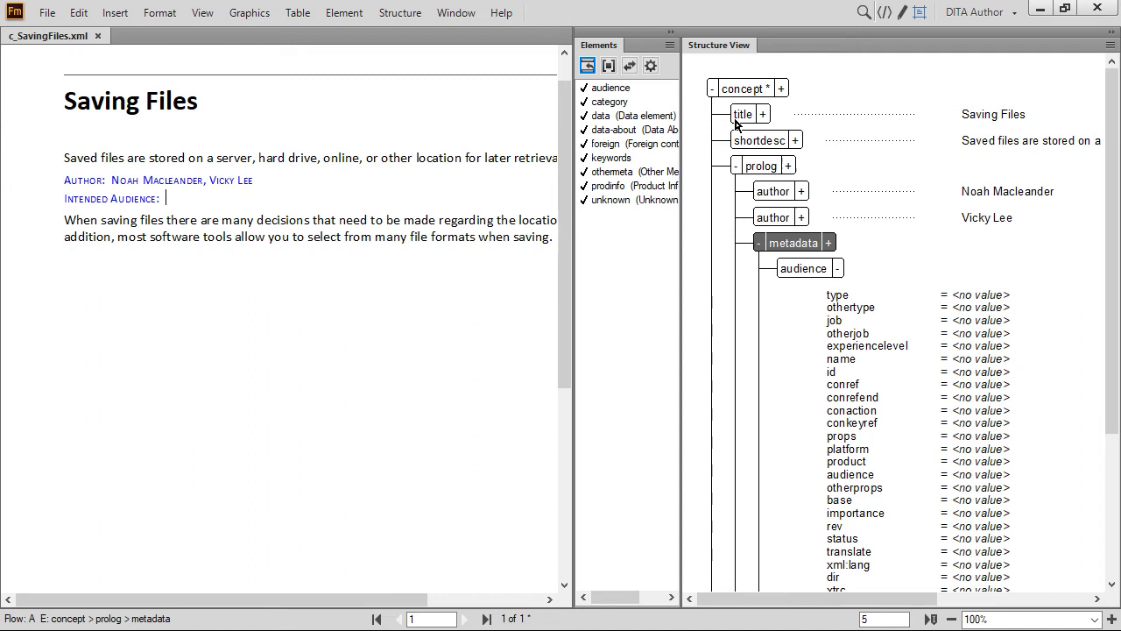
# Step: Open the audience Attributes pod and dock it below Structure View
pyautogui.doubleClick(848, 300)
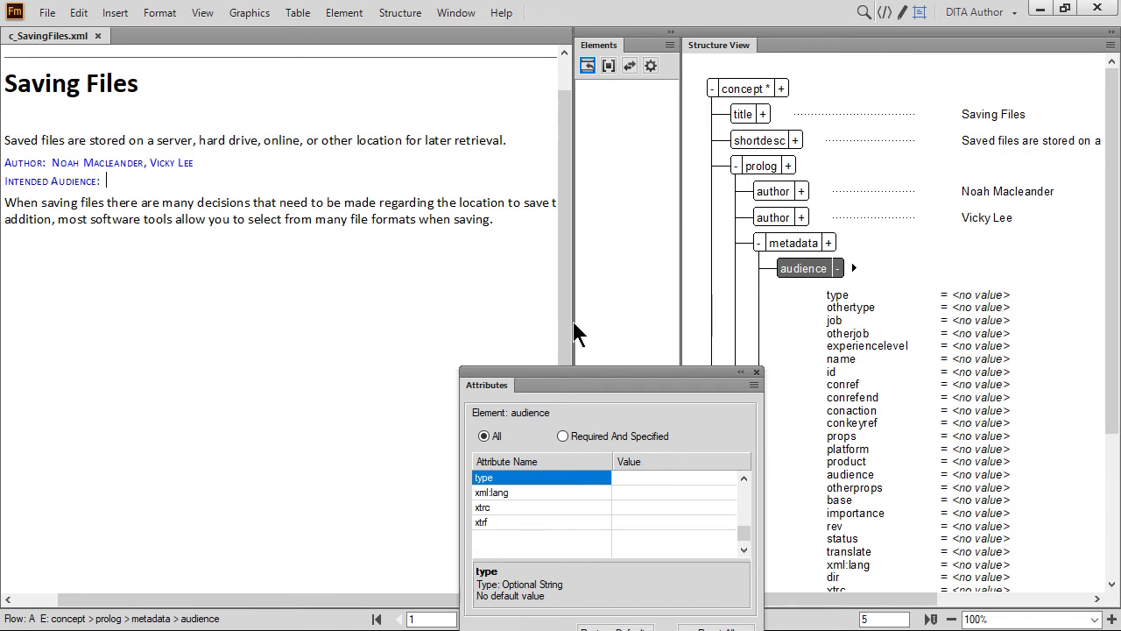
pyautogui.moveTo(496, 393); pyautogui.dragTo(175, 226)
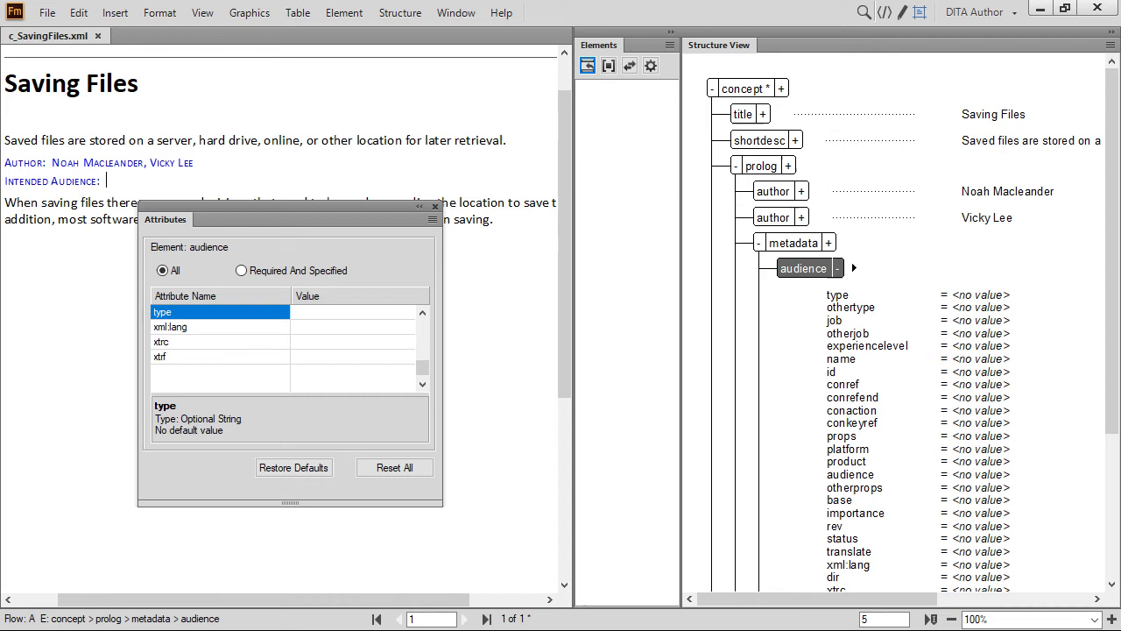
pyautogui.moveTo(181, 230); pyautogui.dragTo(783, 593)
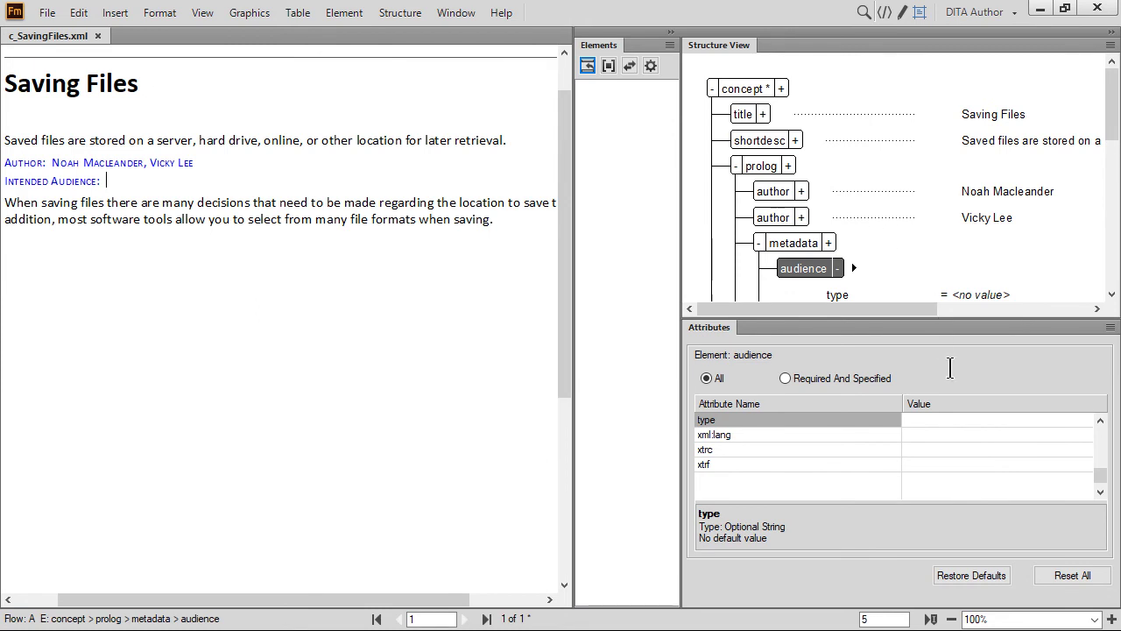
# Step: Set the audience type attribute to 'user' and job to 'using'
pyautogui.click(953, 423)
pyautogui.write('user')
pyautogui.press('Return')
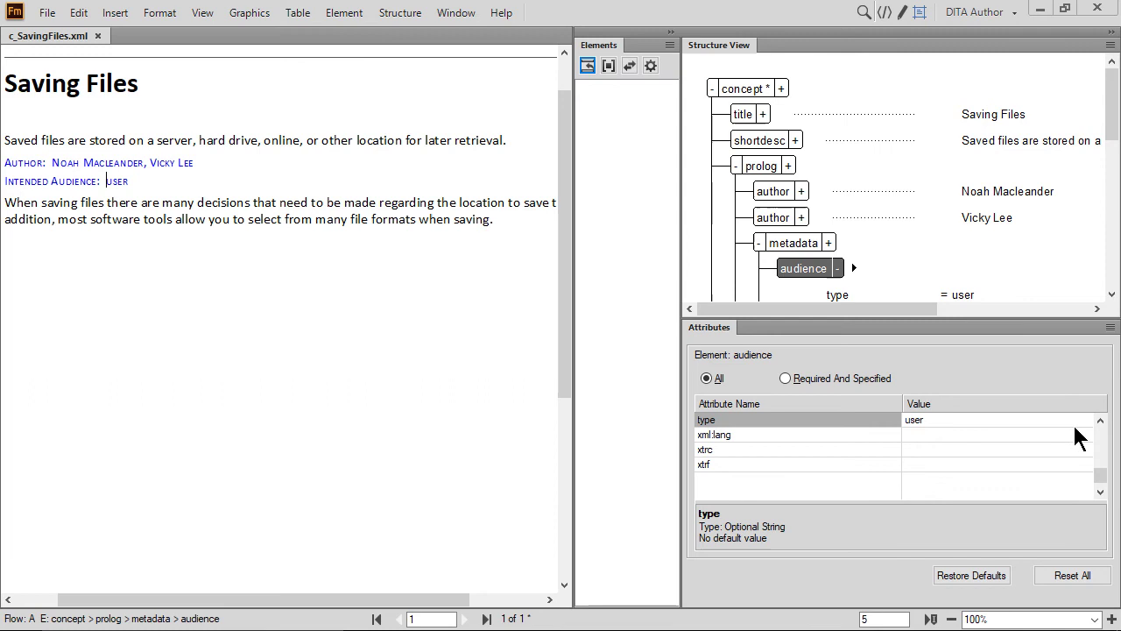
pyautogui.click(1100, 445)
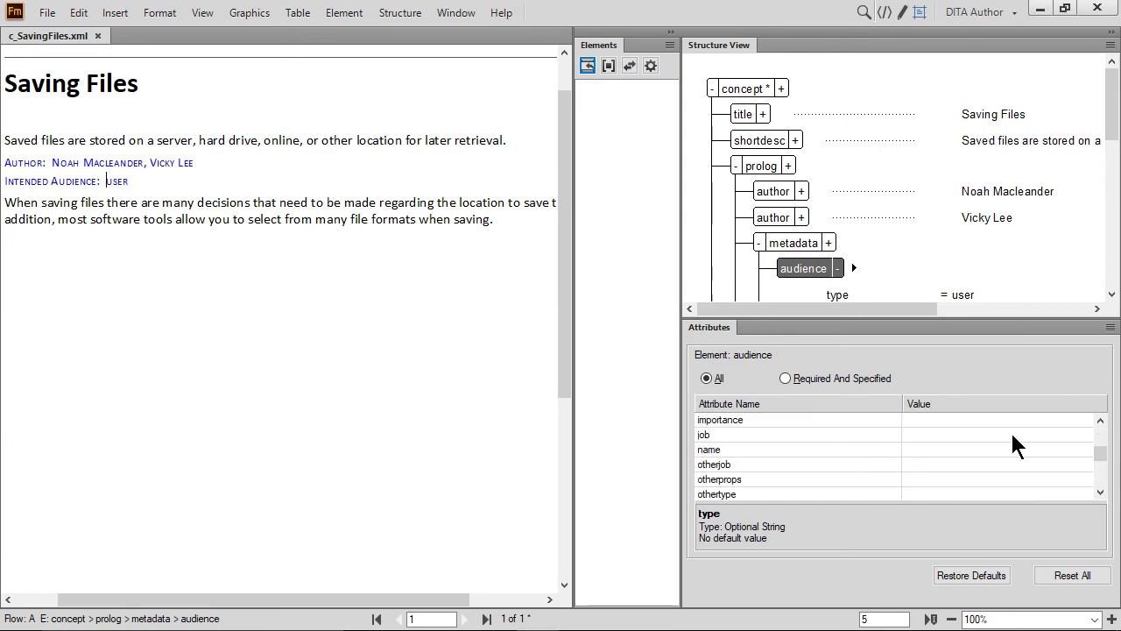
pyautogui.click(939, 434)
pyautogui.write('using')
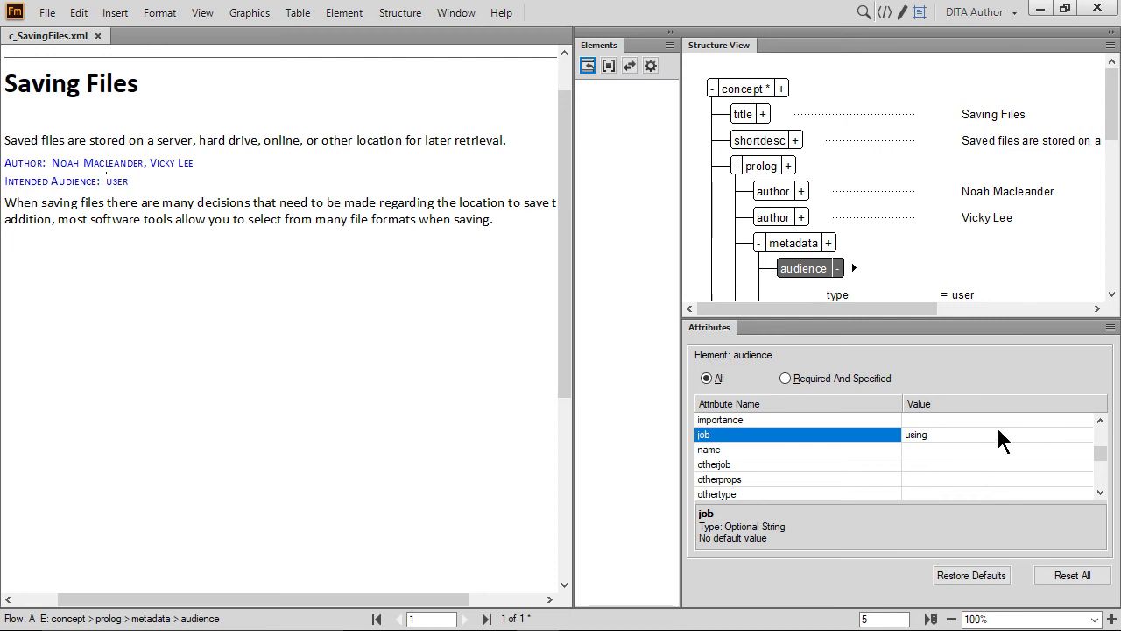
pyautogui.click(1112, 293)
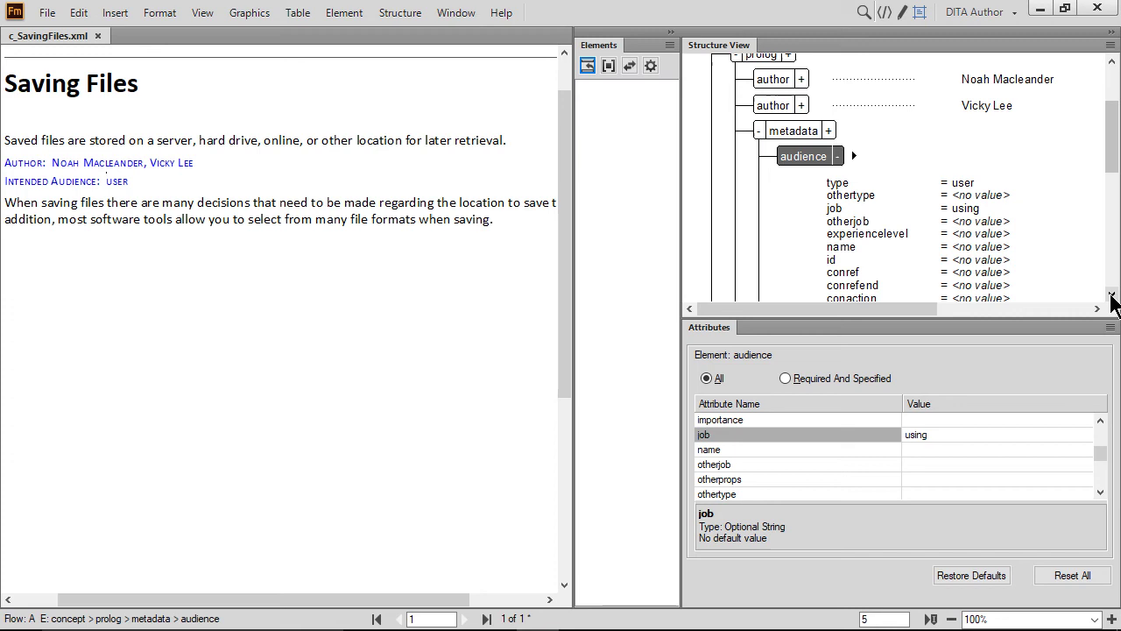
# Step: Set the audience experiencelevel attribute to 'novice'
pyautogui.click(856, 235)
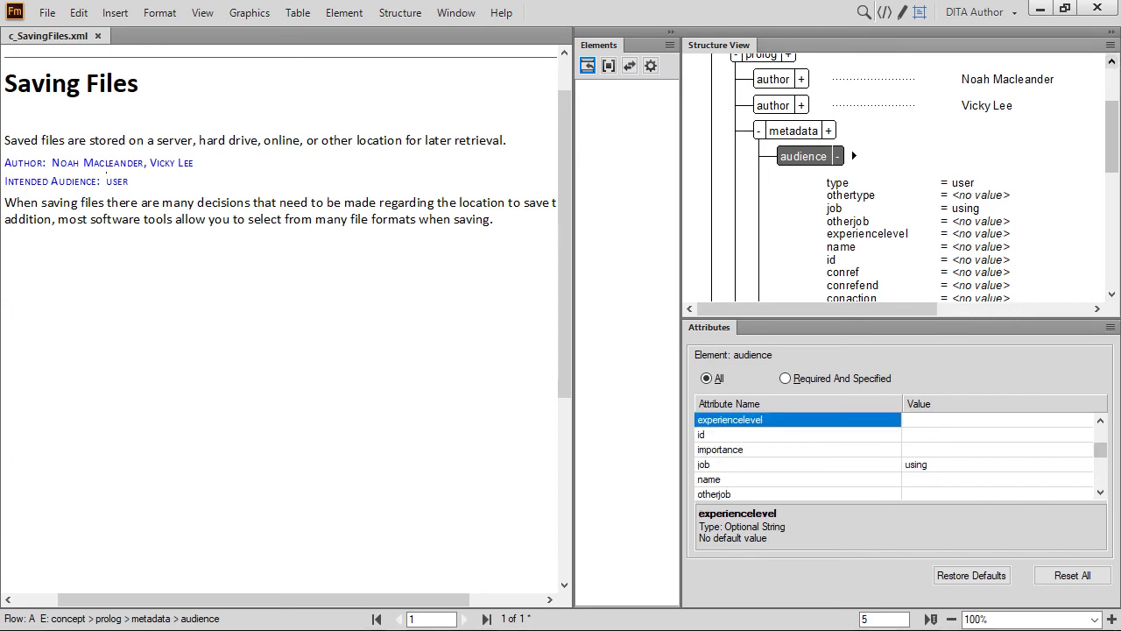
pyautogui.write('novice')
pyautogui.press('Return')
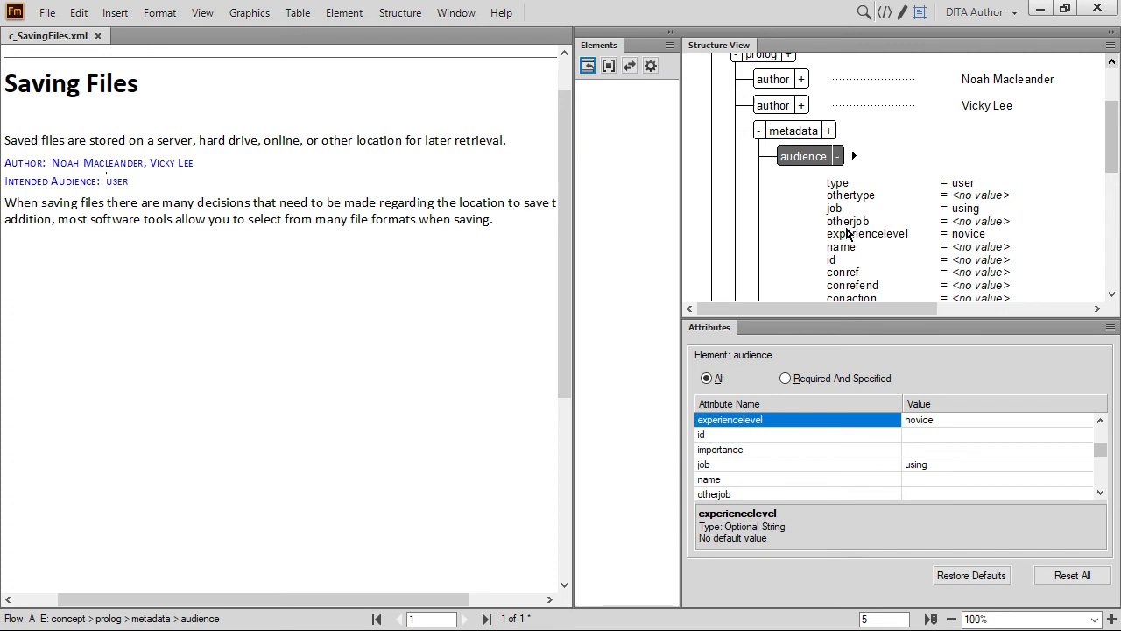
# Step: Cycle the audience element's attribute listing through specified and all attributes, then collapse it
pyautogui.click(837, 157)
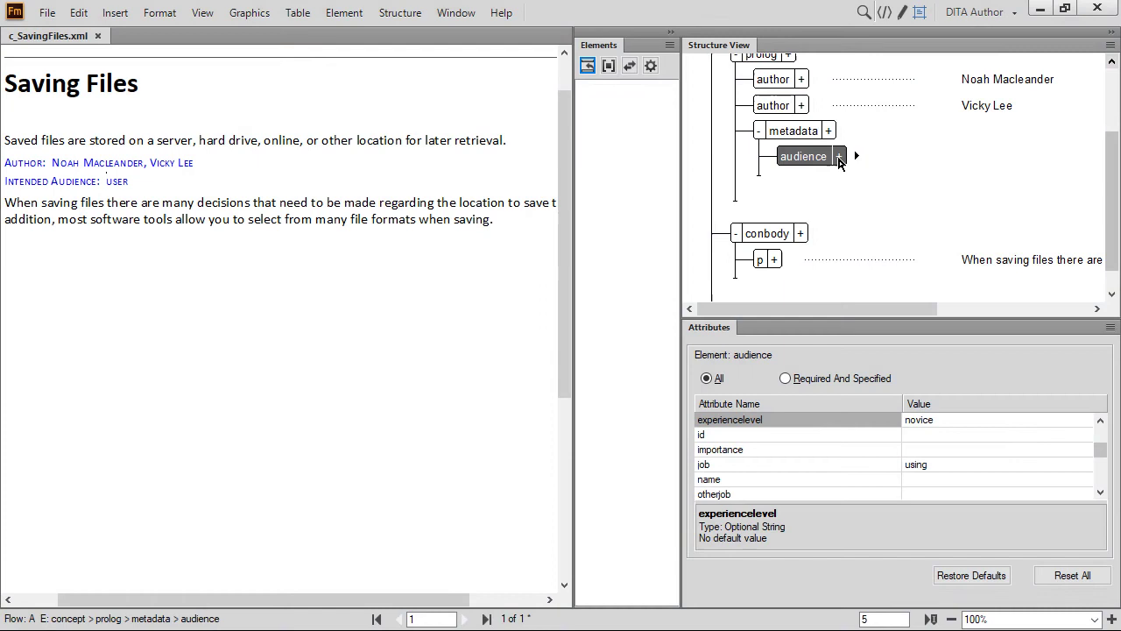
pyautogui.click(838, 158)
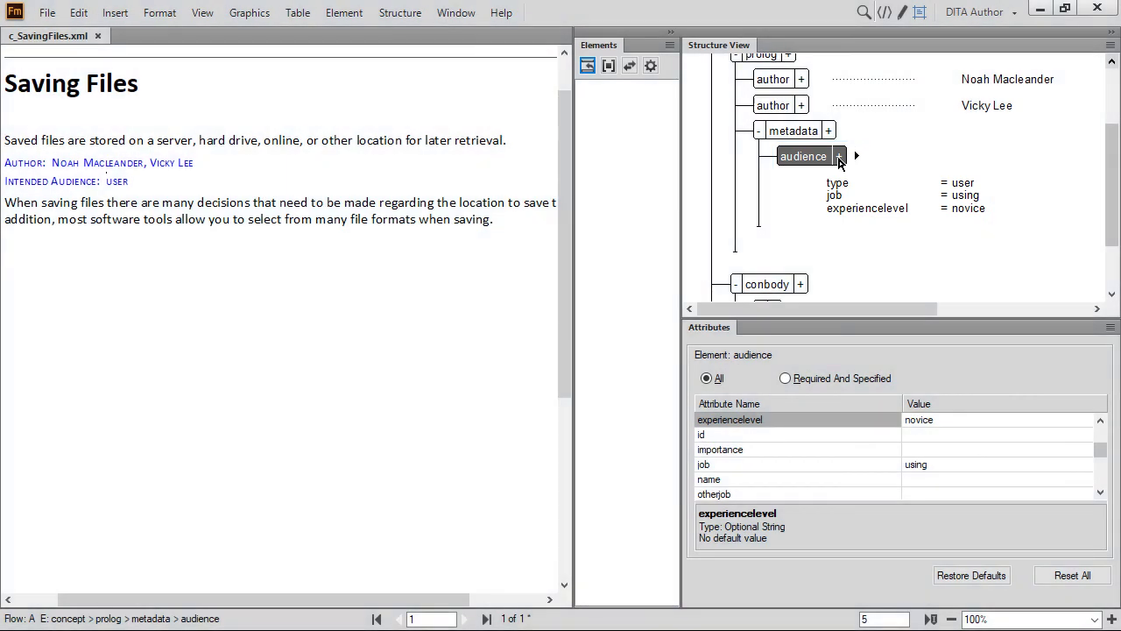
pyautogui.click(838, 158)
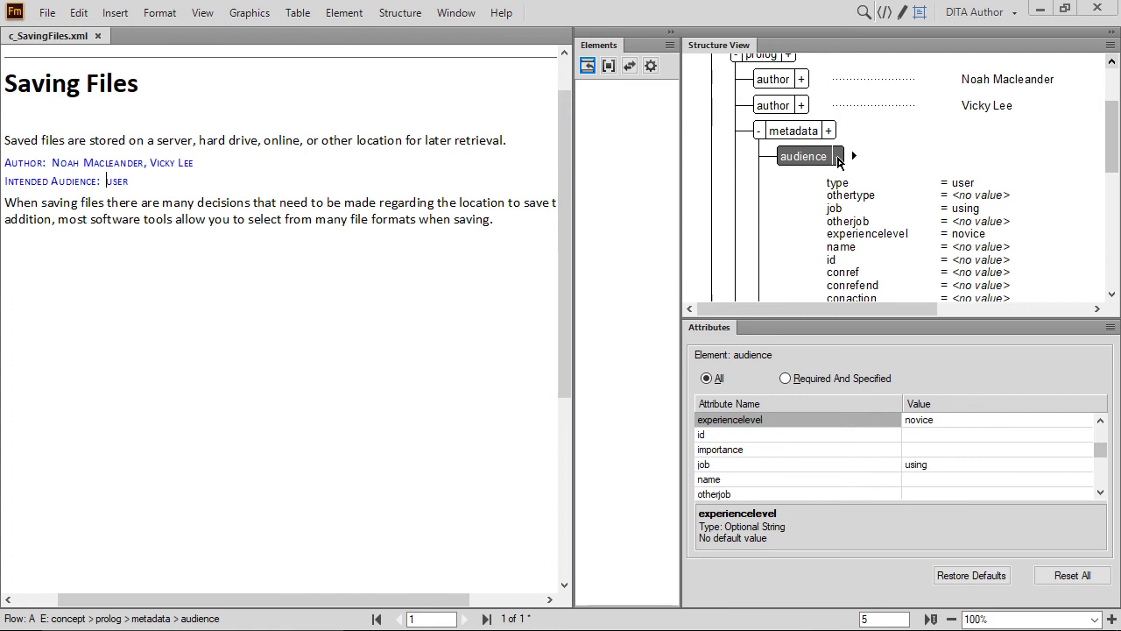
pyautogui.click(838, 157)
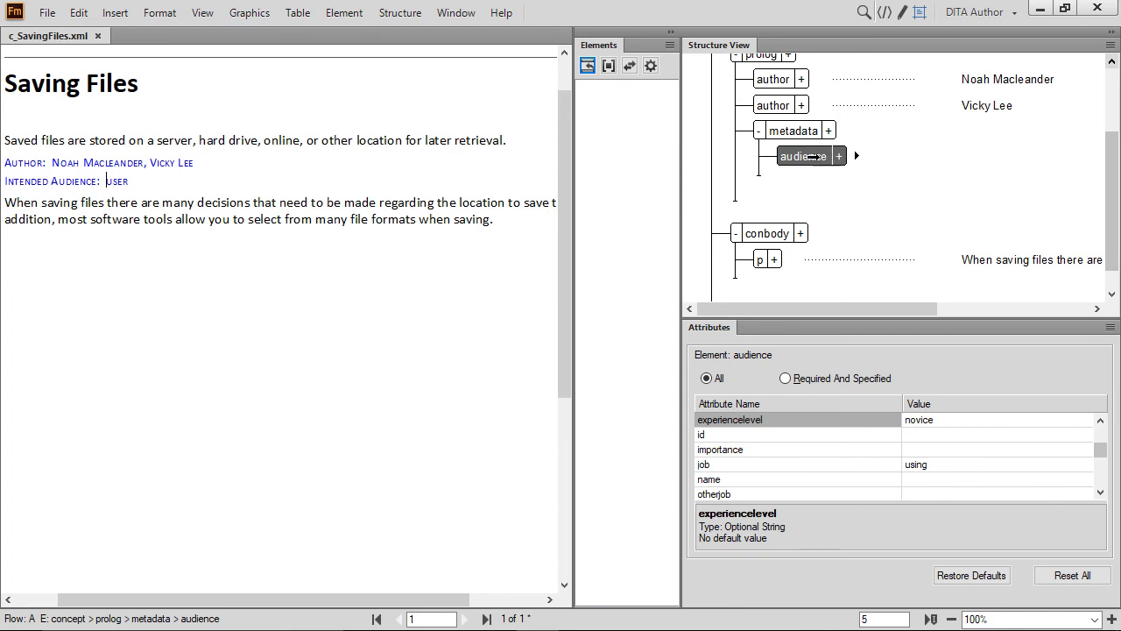
# Step: Insert a keywords element under metadata holding the keywords Saving and Storing, then collapse it
pyautogui.click(768, 168)
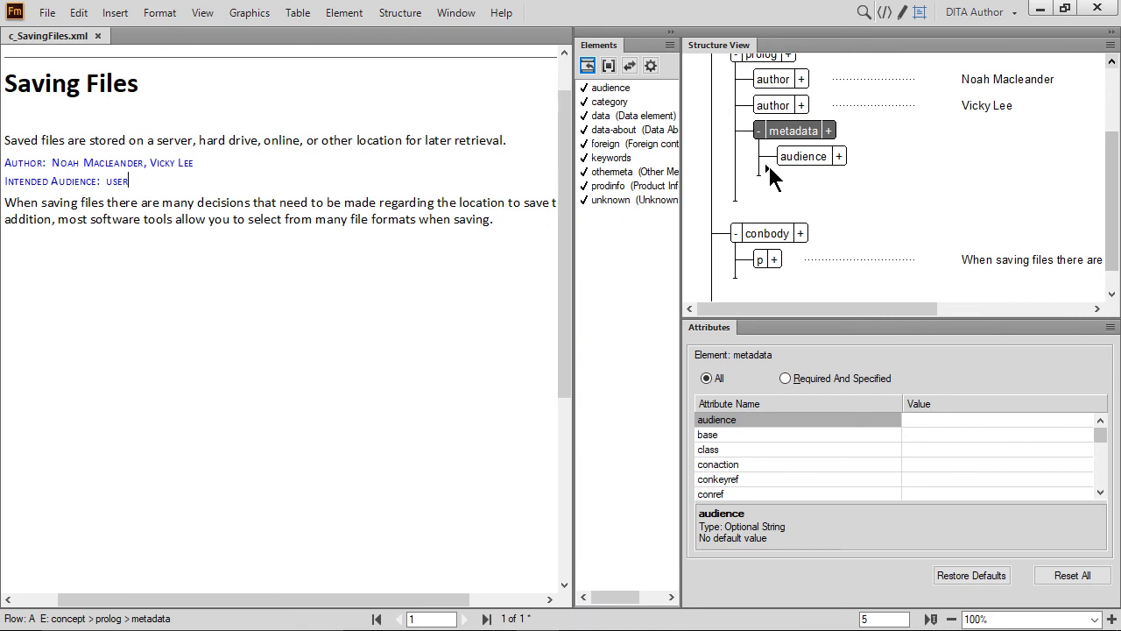
pyautogui.doubleClick(605, 159)
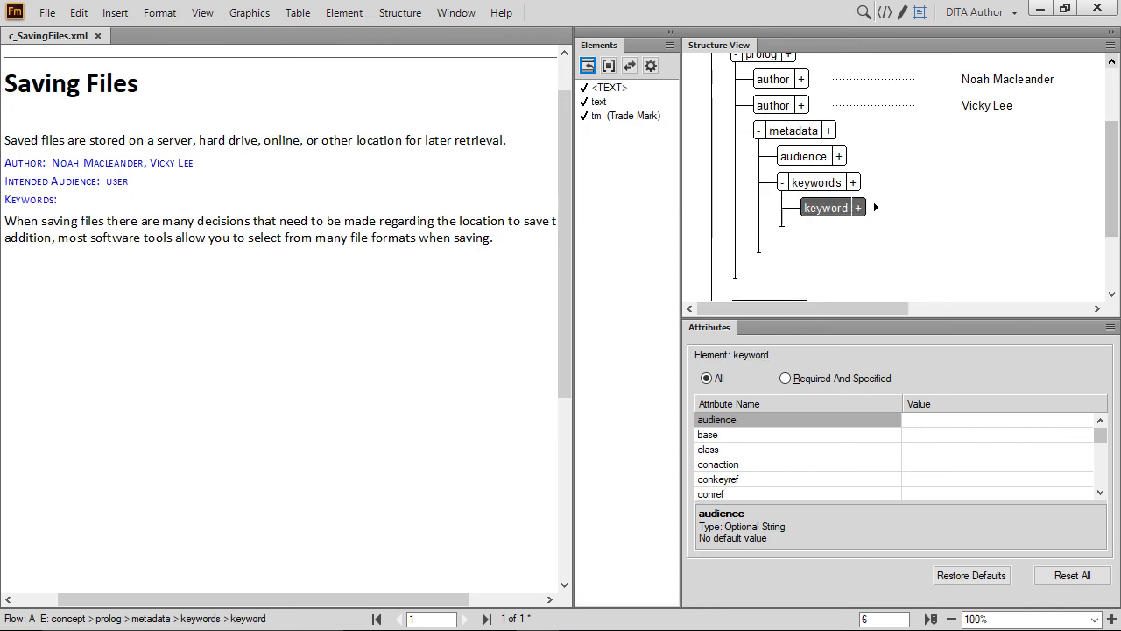
pyautogui.write('Saving')
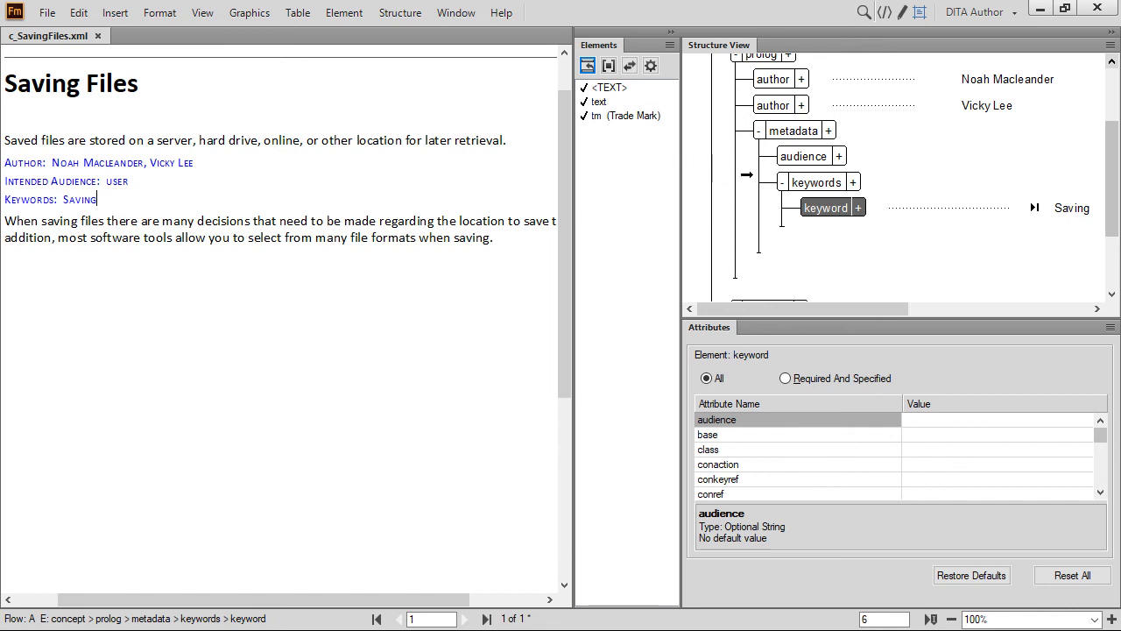
pyautogui.click(790, 220)
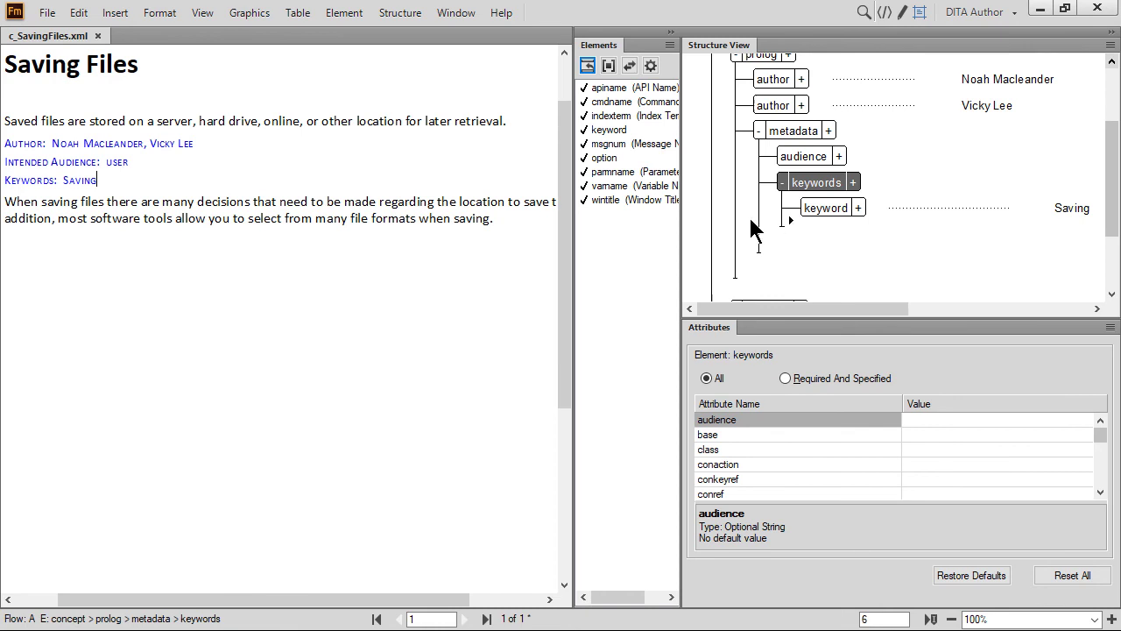
pyautogui.click(604, 131)
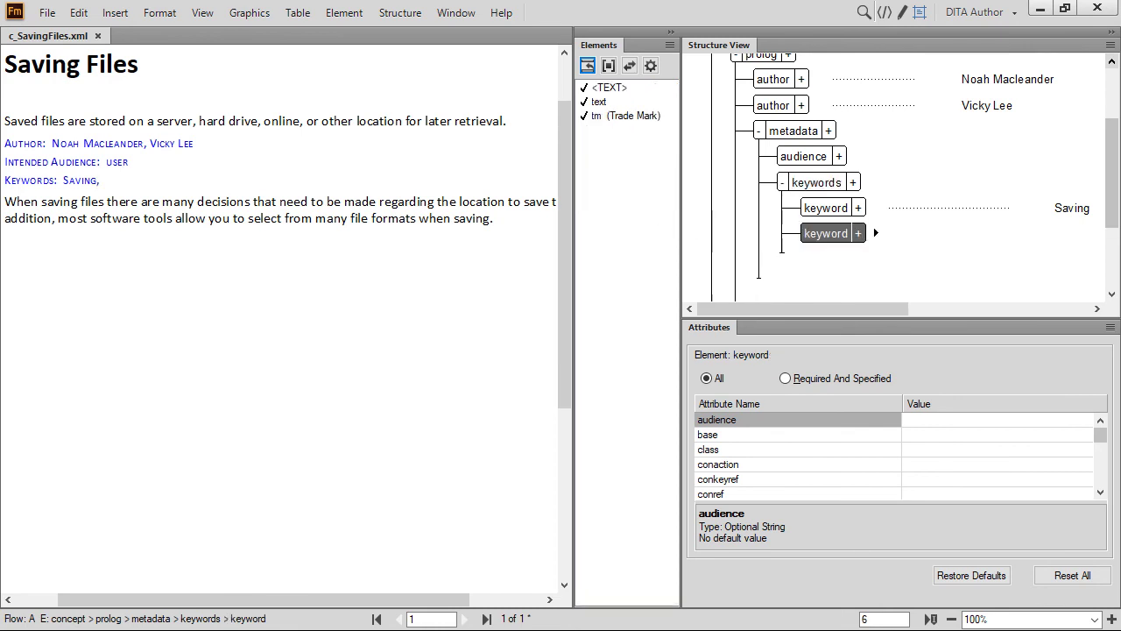
pyautogui.write('Storing, Server, Hard drive')
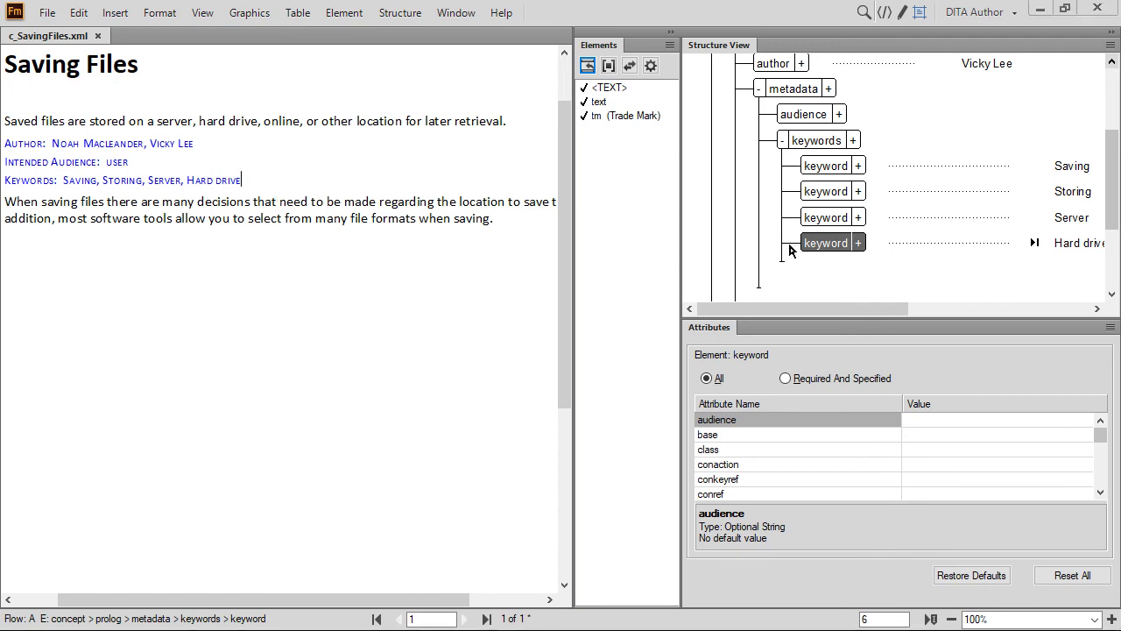
pyautogui.click(783, 141)
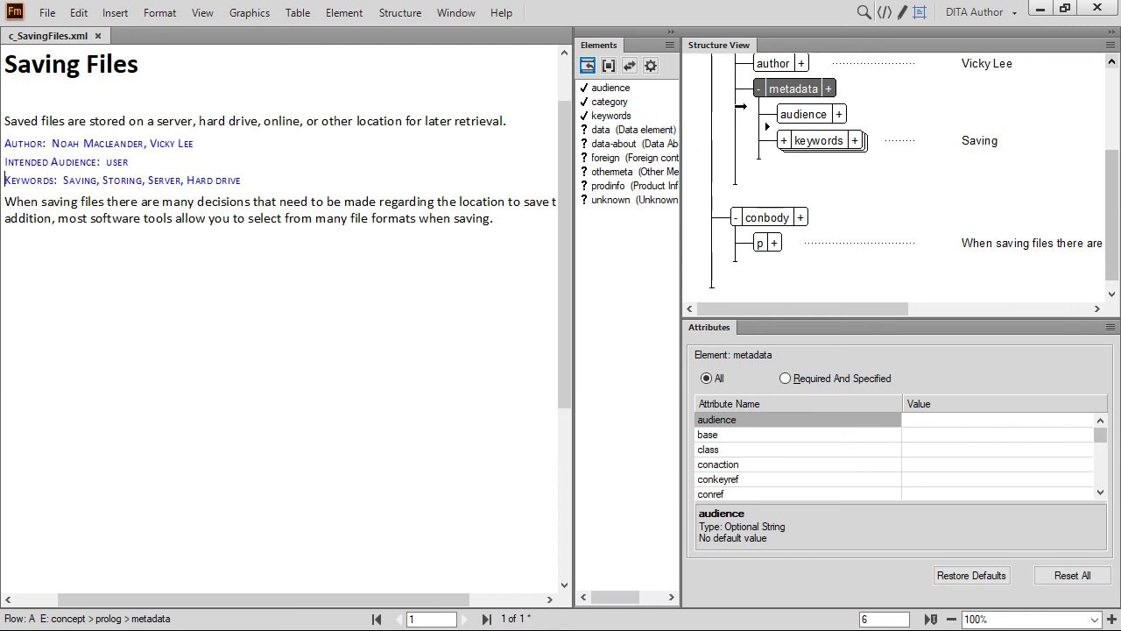
# Step: Insert a permissions element into the prolog with its view attribute set to all
pyautogui.click(740, 79)
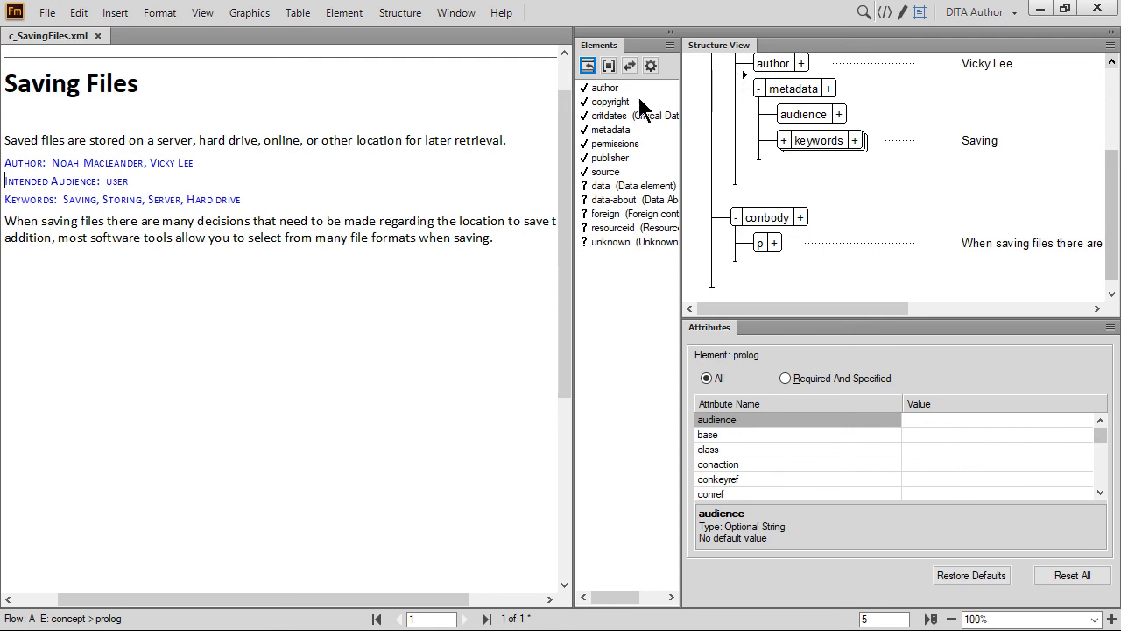
pyautogui.doubleClick(613, 144)
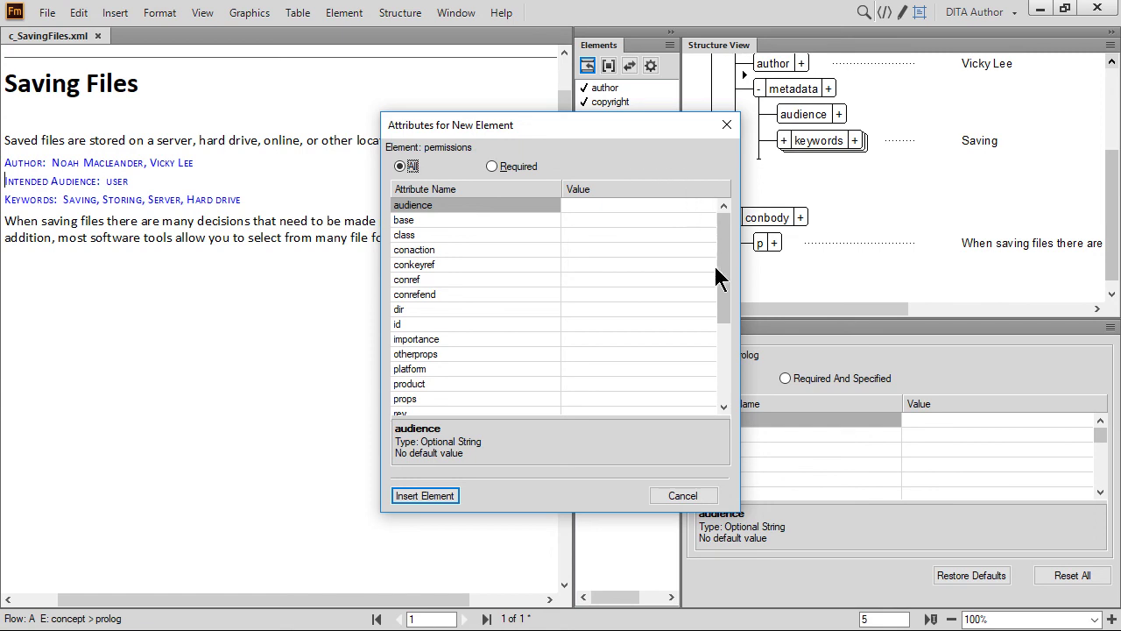
pyautogui.click(723, 368)
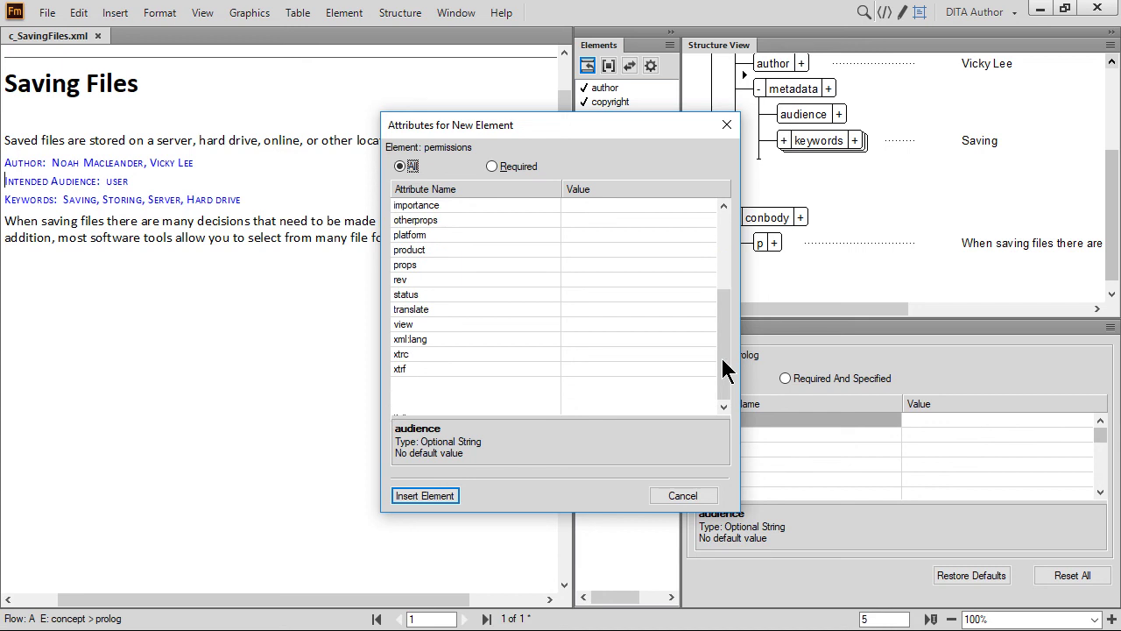
pyautogui.click(603, 320)
pyautogui.write('all')
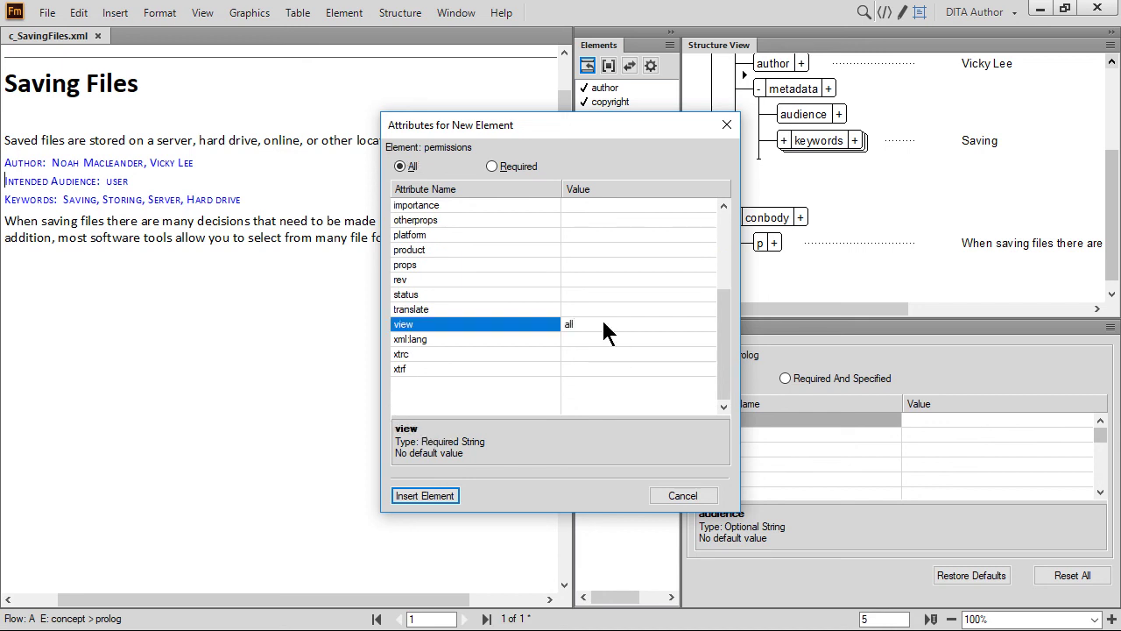
pyautogui.click(424, 495)
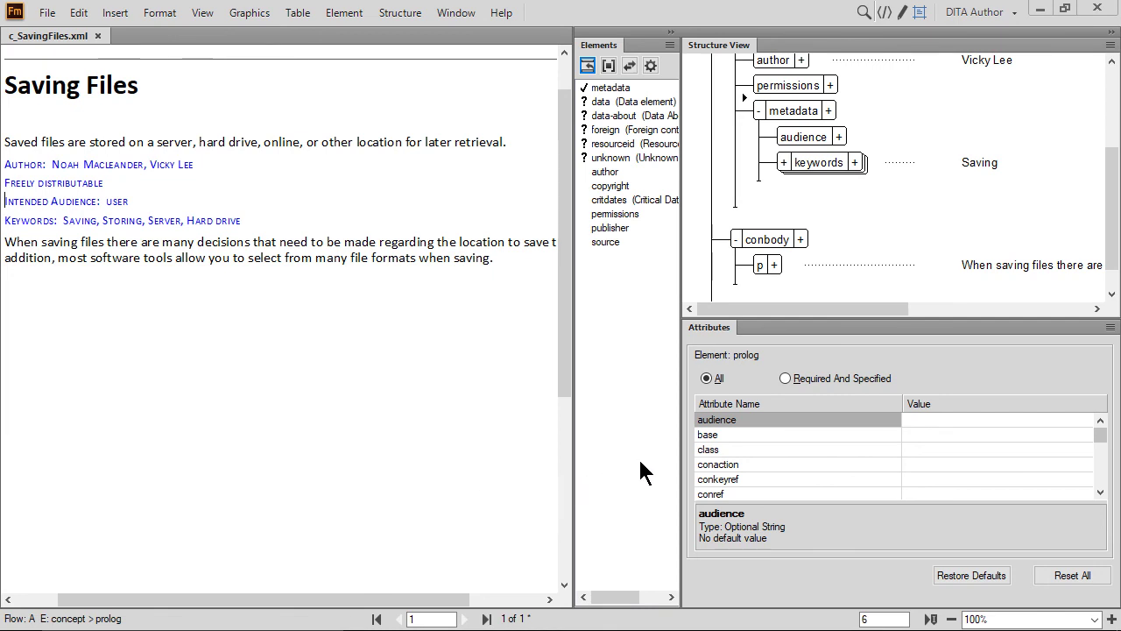
# Step: Change the permissions element's view attribute from all to entitled
pyautogui.click(877, 87)
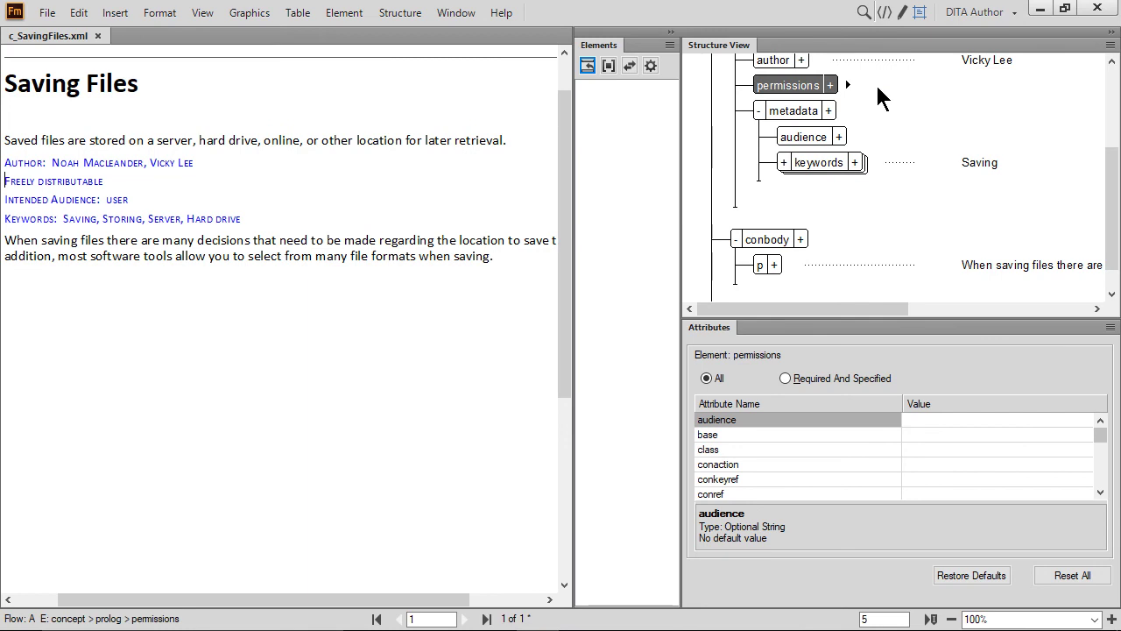
pyautogui.click(830, 86)
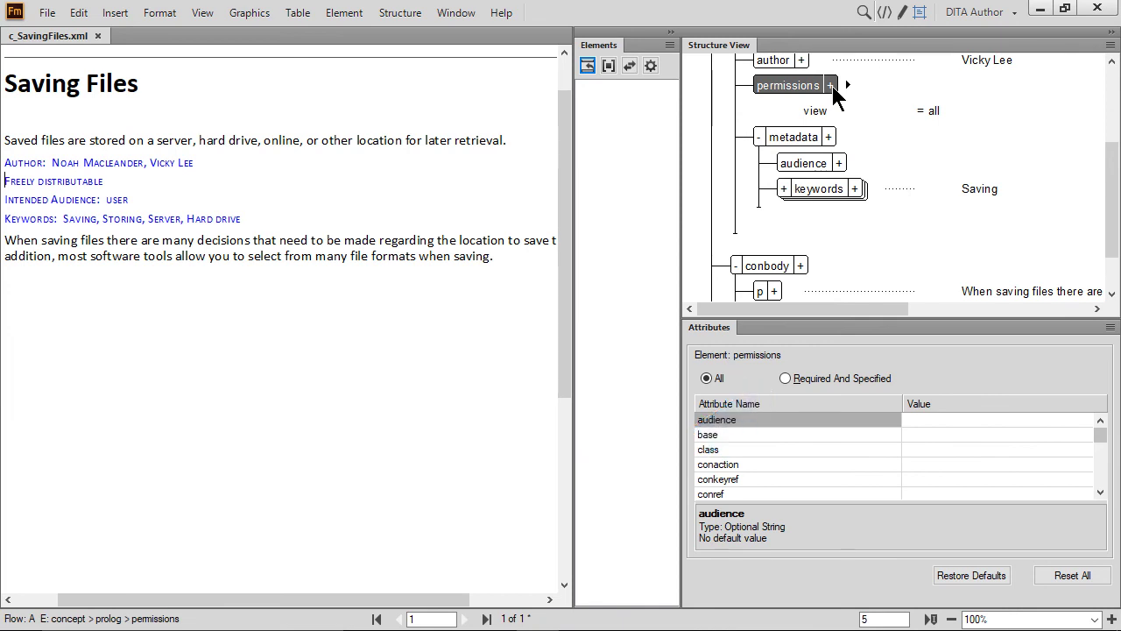
pyautogui.click(784, 378)
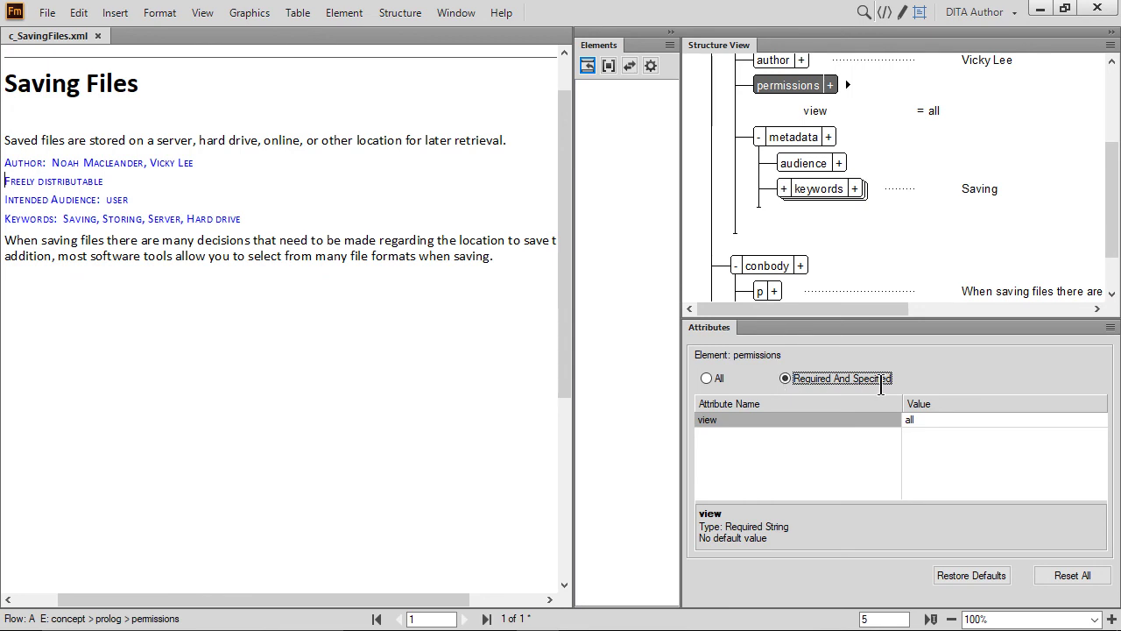
pyautogui.click(913, 419)
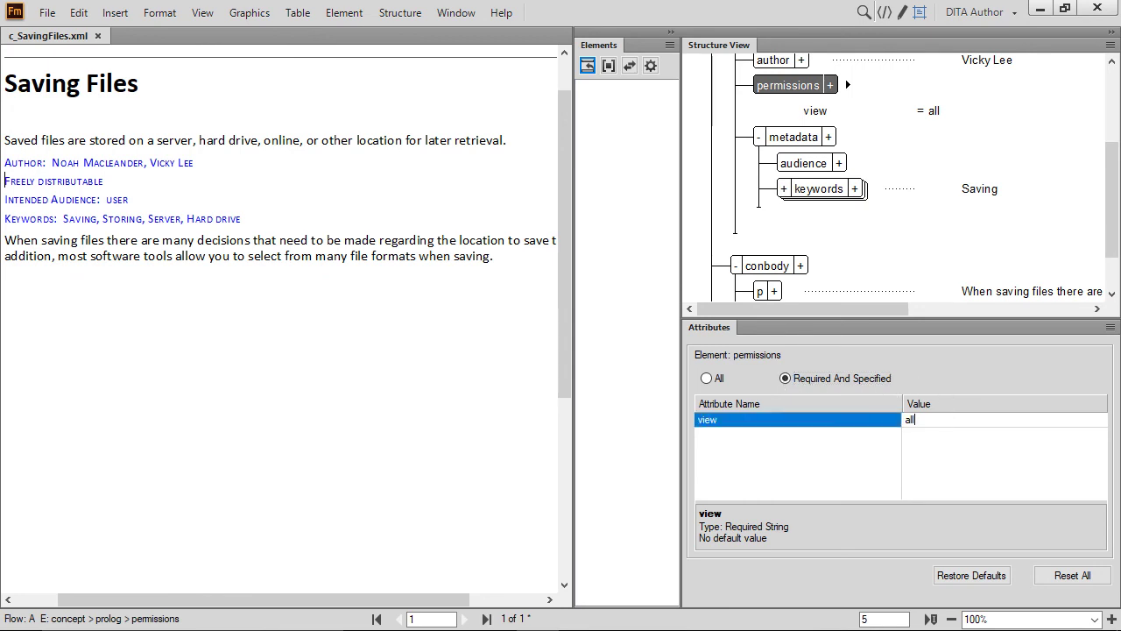
pyautogui.press('BackSpace')
pyautogui.press('BackSpace')
pyautogui.press('BackSpace')
pyautogui.write('entitled')
pyautogui.press('Return')
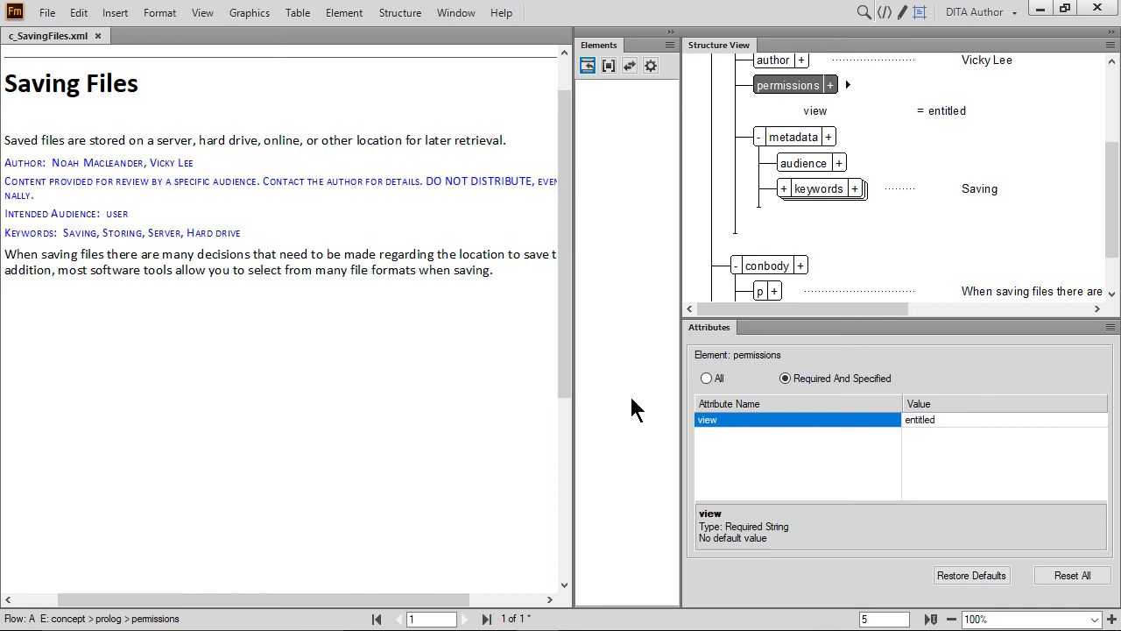
# Step: Show element boundaries as tags throughout the document
pyautogui.click(202, 13)
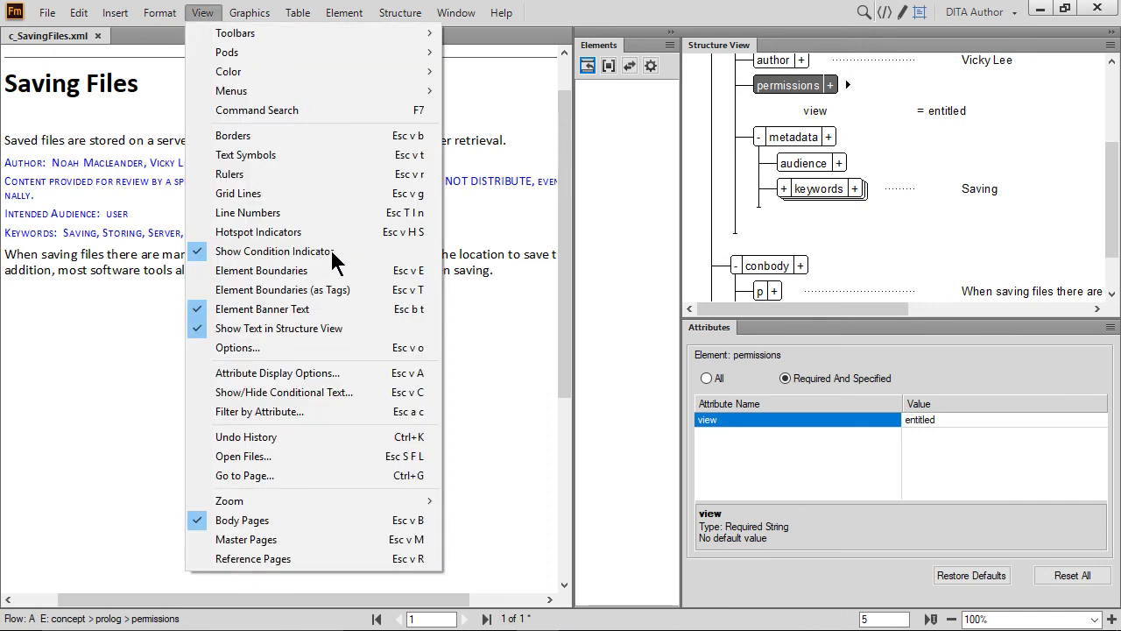
pyautogui.click(337, 290)
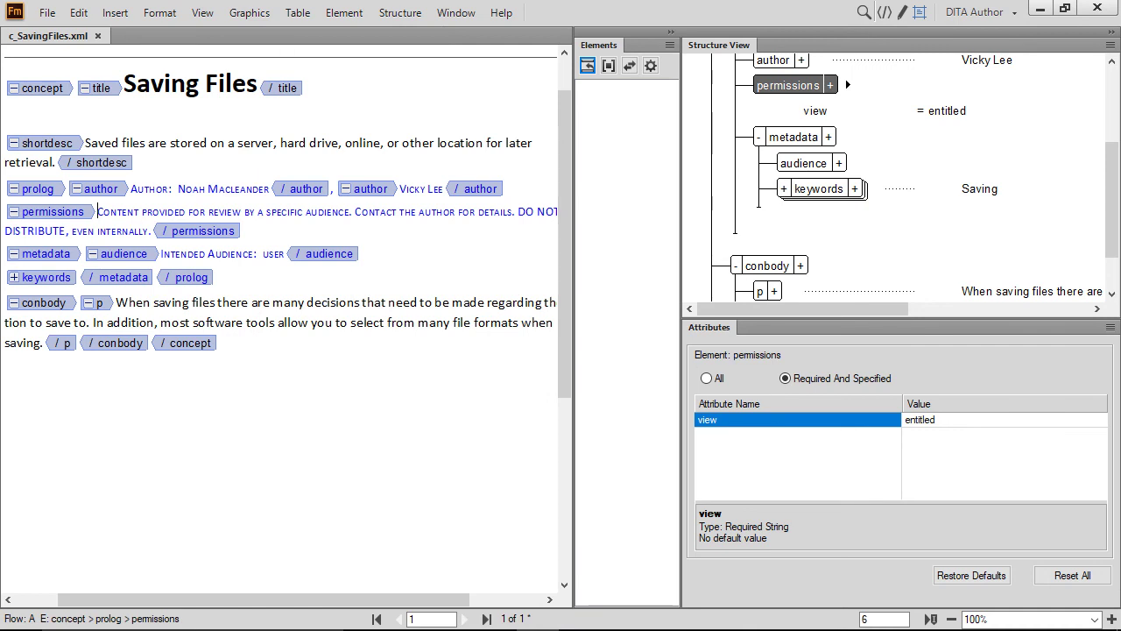